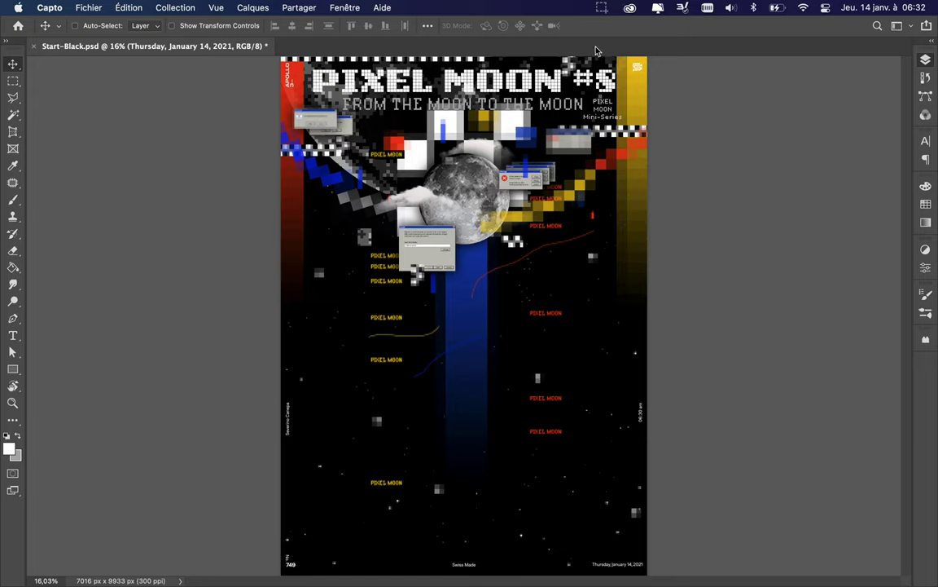
Step: Move the moon down to the lower centre and change the title's issue number to 9
{"action": "key", "text": "F7"}
{"action": "mouse_move", "coordinate": [477, 216]}
{"action": "left_mouse_down"}
{"action": "mouse_move", "coordinate": [477, 399]}
{"action": "mouse_move", "coordinate": [502, 468]}
{"action": "left_mouse_up"}
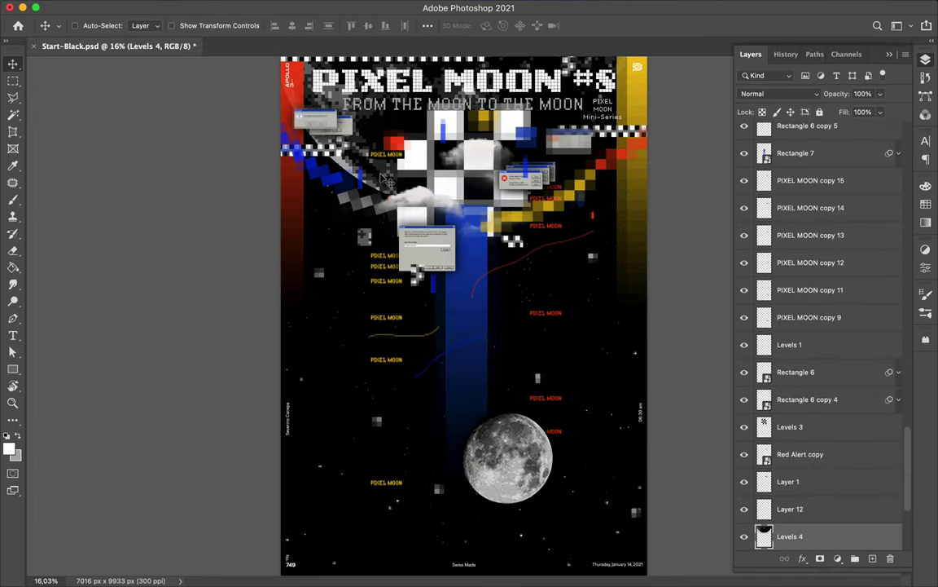
{"action": "left_click", "coordinate": [506, 84], "text": "ctrl"}
{"action": "double_click", "coordinate": [535, 393]}
{"action": "mouse_move", "coordinate": [507, 85]}
{"action": "left_mouse_down"}
{"action": "mouse_move", "coordinate": [507, 402]}
{"action": "mouse_move", "coordinate": [448, 265]}
{"action": "mouse_move", "coordinate": [416, 255]}
{"action": "mouse_move", "coordinate": [457, 248]}
{"action": "left_mouse_up"}
{"action": "type", "text": "9"}
Step: Rotate the PIXEL MOON #9 title vertical along the poster's left edge
{"action": "key", "text": "ctrl+t"}
{"action": "left_click_drag", "start_coordinate": [462, 330], "coordinate": [324, 330]}
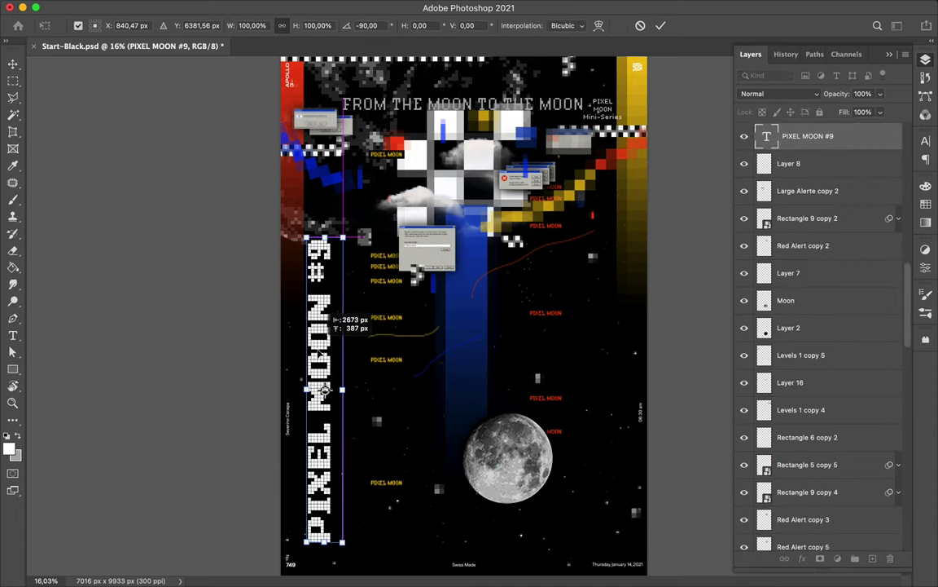
{"action": "key", "text": "Return"}
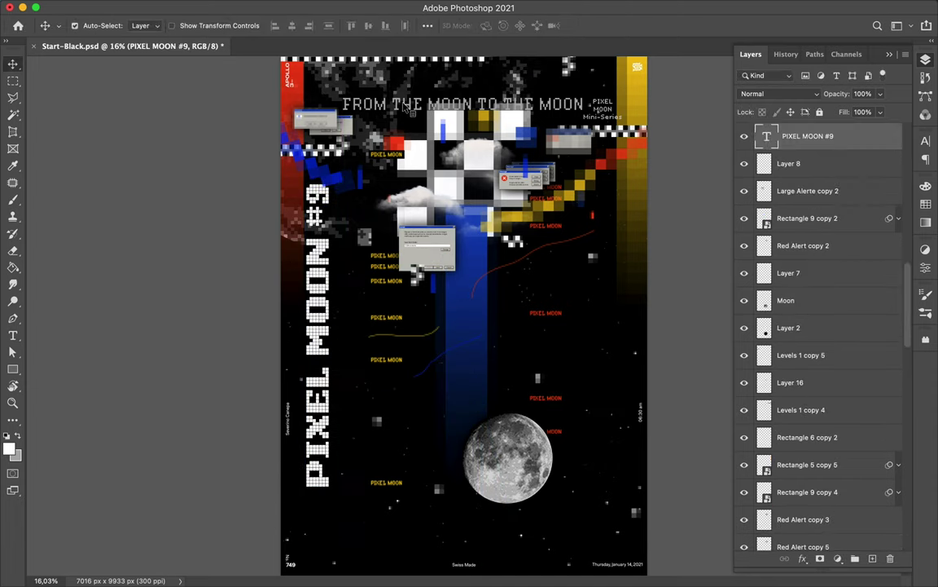
Step: Move the subtitle below the moon, nudge the moon, and drop the red bar lower left
{"action": "left_click_drag", "start_coordinate": [456, 104], "coordinate": [418, 503]}
{"action": "left_click", "coordinate": [514, 450]}
{"action": "left_click_drag", "start_coordinate": [513, 451], "coordinate": [505, 439]}
{"action": "left_click_drag", "start_coordinate": [300, 242], "coordinate": [325, 515]}
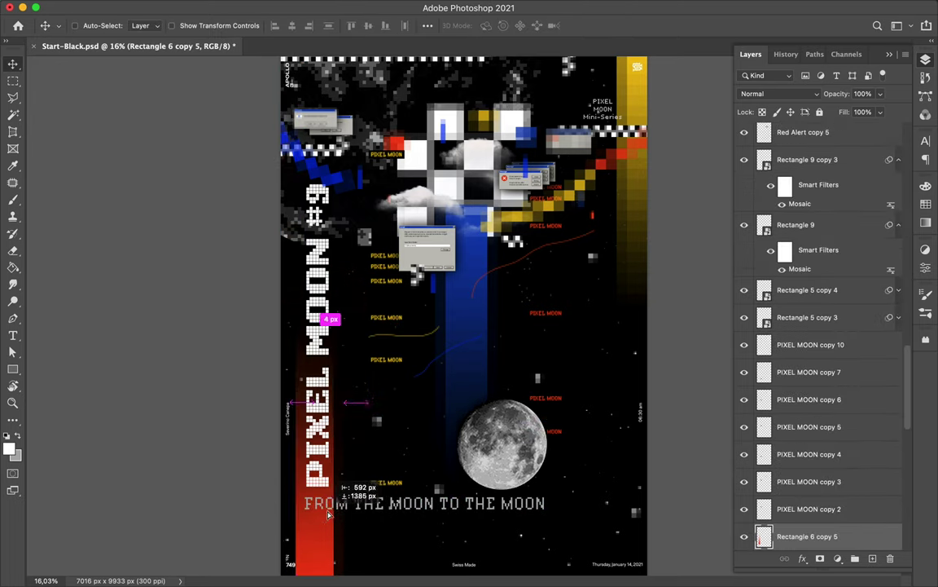
Step: Move the blue beam top-left, the yellow beam lower centre, and the alert window lower left
{"action": "left_click_drag", "start_coordinate": [461, 269], "coordinate": [356, 122]}
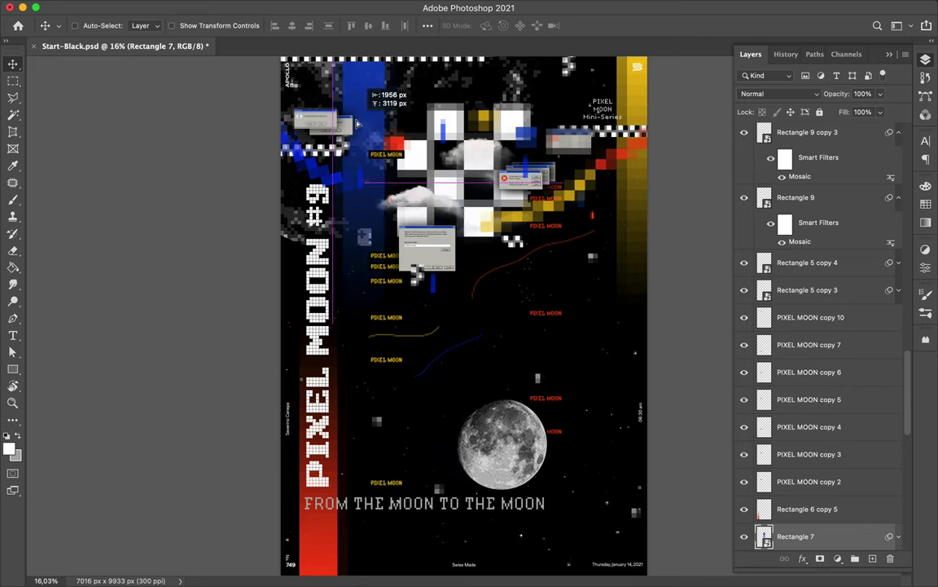
{"action": "left_click_drag", "start_coordinate": [619, 101], "coordinate": [428, 421]}
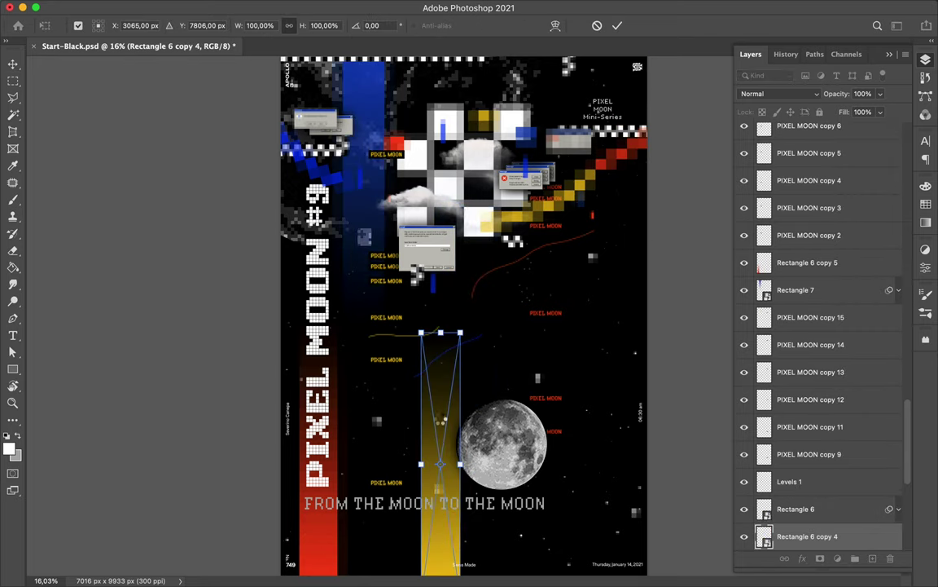
{"action": "left_click_drag", "start_coordinate": [426, 243], "coordinate": [371, 417]}
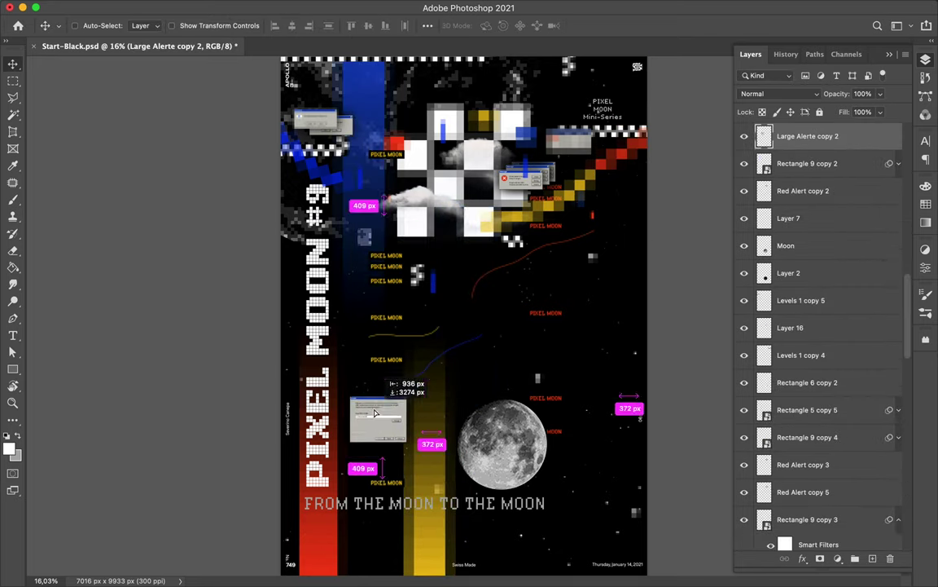
Step: Duplicate the alert window and a pixel block into the lower-left cluster
{"action": "key", "text": "ctrl+j"}
{"action": "key", "text": "ctrl+j"}
{"action": "key", "text": "ctrl+v"}
{"action": "left_click_drag", "start_coordinate": [371, 417], "coordinate": [444, 405]}
{"action": "left_click_drag", "start_coordinate": [420, 276], "coordinate": [431, 276]}
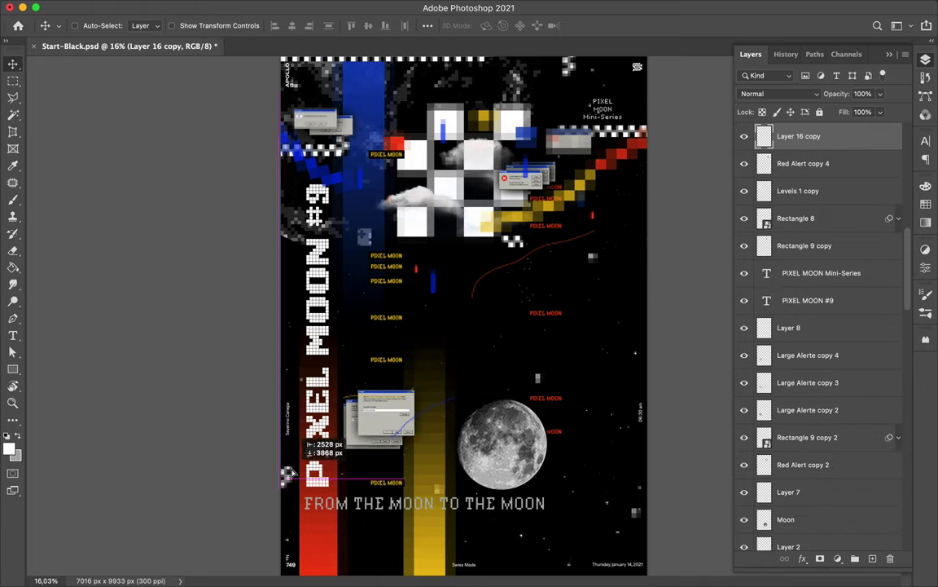
{"action": "left_click_drag", "start_coordinate": [291, 472], "coordinate": [287, 345]}
{"action": "left_click", "coordinate": [603, 114], "text": "ctrl"}
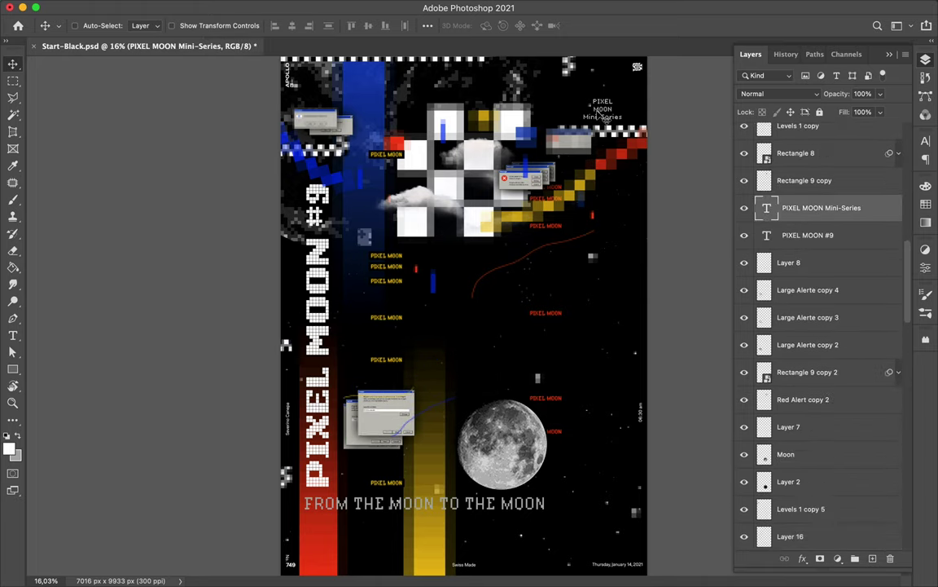
Step: Rewrite the caption as PIXEL MOON MINI-SERIES OF DAILY POSTER DESIGN
{"action": "key", "text": "t"}
{"action": "left_click", "coordinate": [603, 114]}
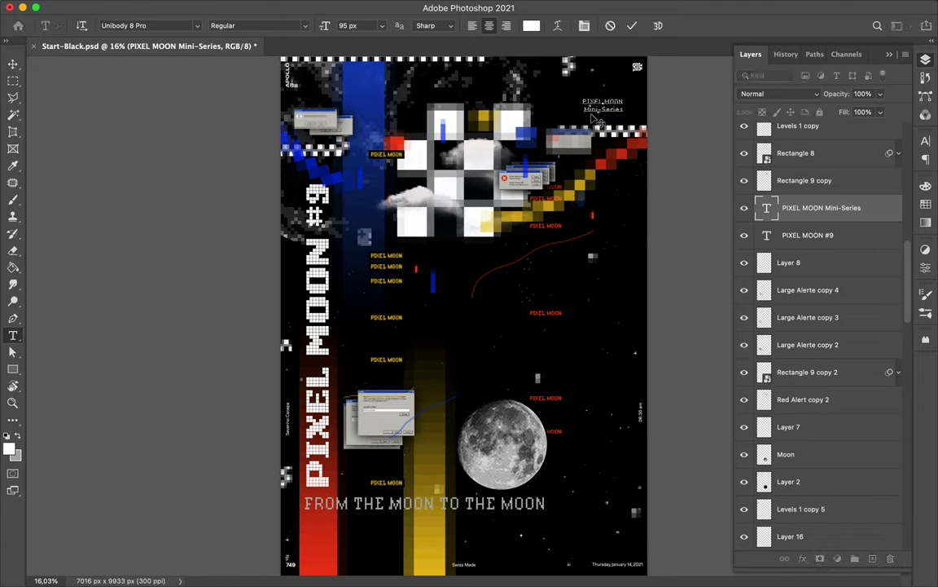
{"action": "left_click", "coordinate": [696, 106]}
Step: Rotate the long caption vertical and place it beside the vertical title
{"action": "key", "text": "ctrl+t"}
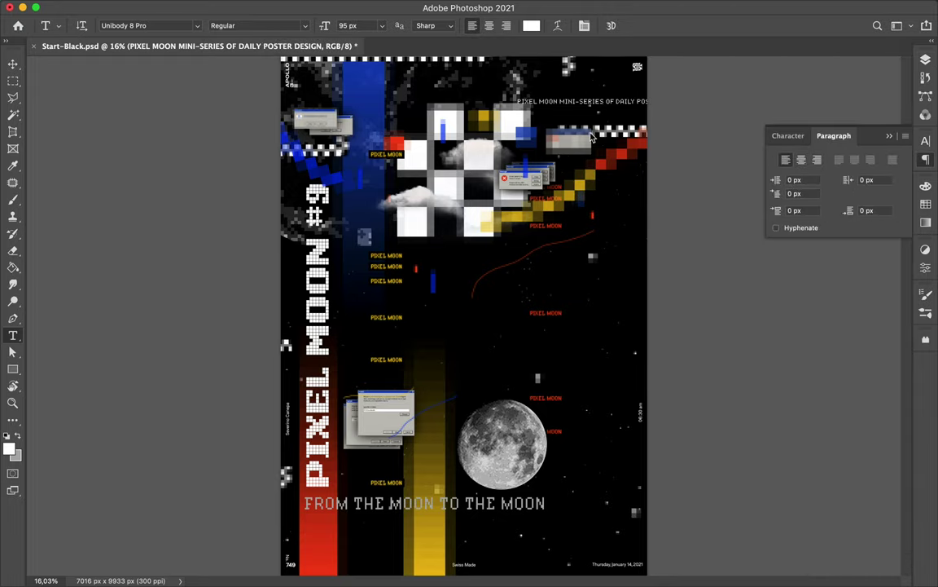
{"action": "key", "text": "ctrl+t"}
{"action": "left_click_drag", "start_coordinate": [634, 112], "coordinate": [360, 424]}
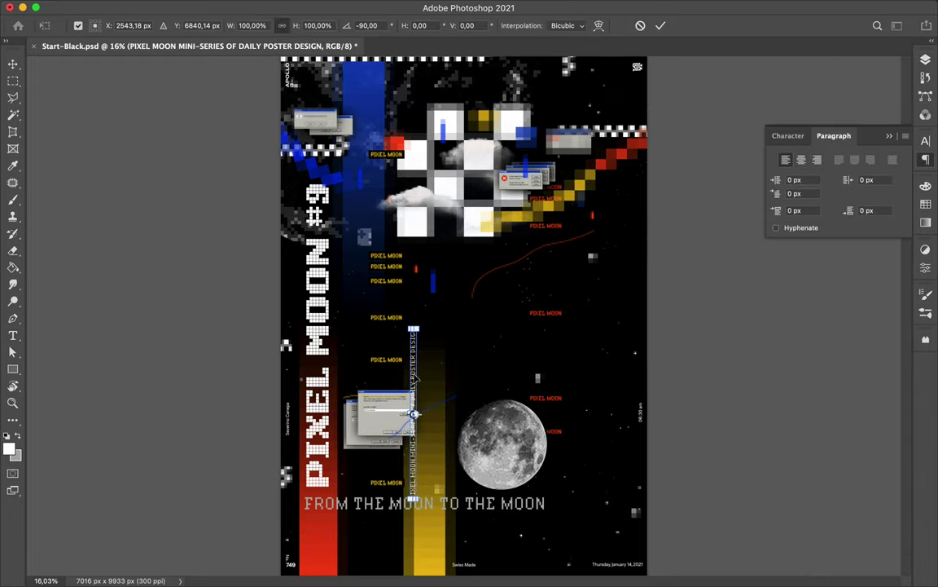
{"action": "key", "text": "Return"}
{"action": "left_click_drag", "start_coordinate": [352, 368], "coordinate": [334, 370]}
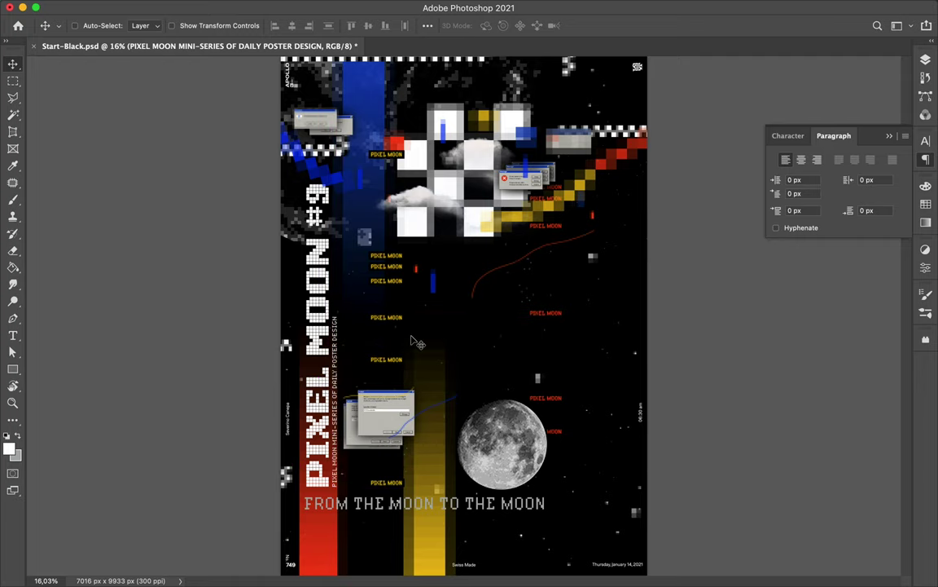
Step: Move the white pixel blocks to the bottom, the cloud under the moon, and the error dialogs around it
{"action": "mouse_move", "coordinate": [430, 159]}
{"action": "left_mouse_down"}
{"action": "mouse_move", "coordinate": [392, 456]}
{"action": "mouse_move", "coordinate": [493, 575]}
{"action": "left_mouse_up"}
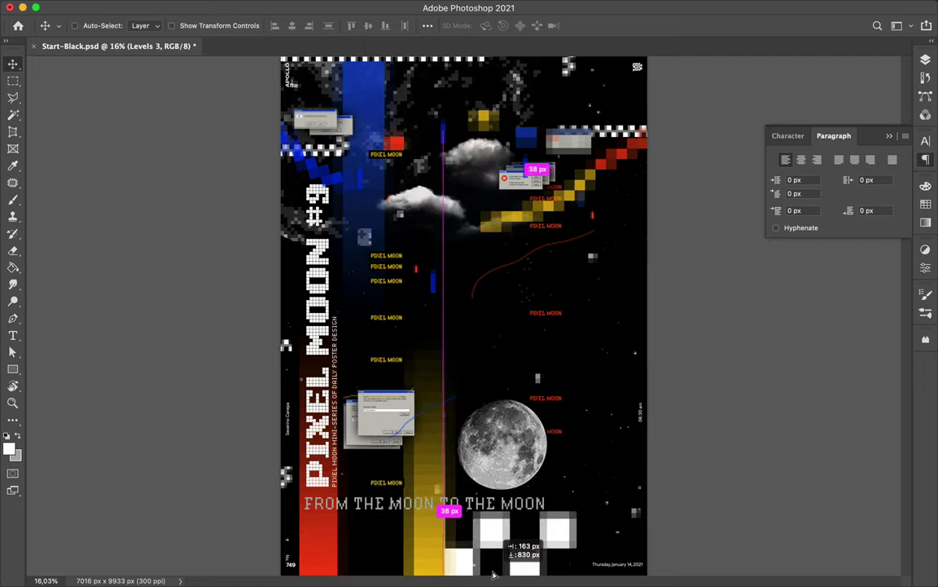
{"action": "left_click_drag", "start_coordinate": [557, 174], "coordinate": [470, 454]}
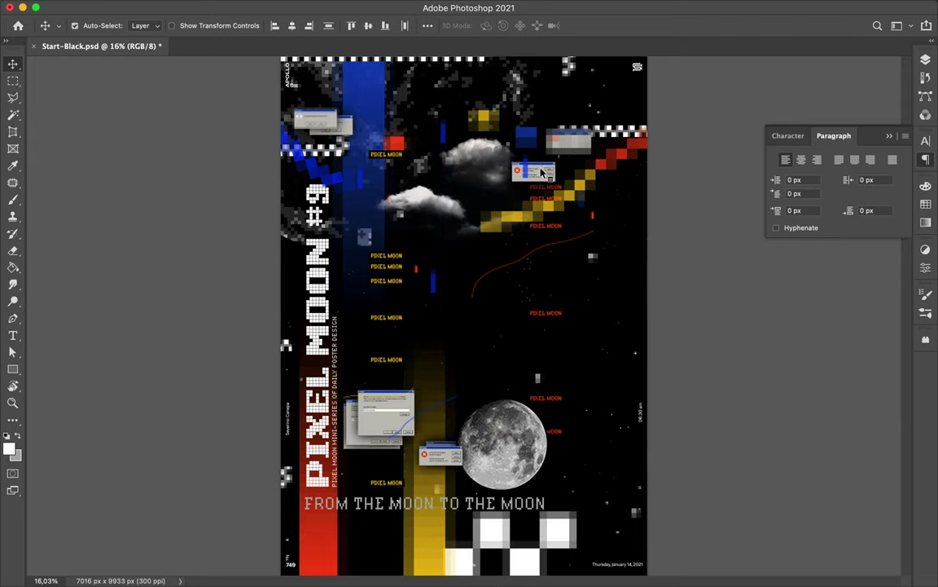
{"action": "left_click_drag", "start_coordinate": [546, 173], "coordinate": [550, 265]}
{"action": "left_click_drag", "start_coordinate": [446, 210], "coordinate": [528, 494]}
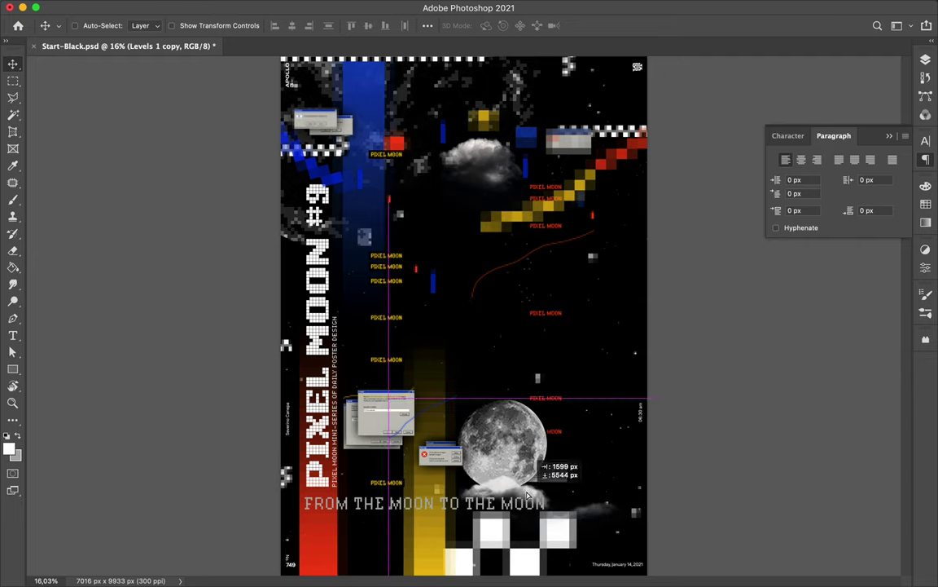
{"action": "left_click_drag", "start_coordinate": [492, 197], "coordinate": [477, 477]}
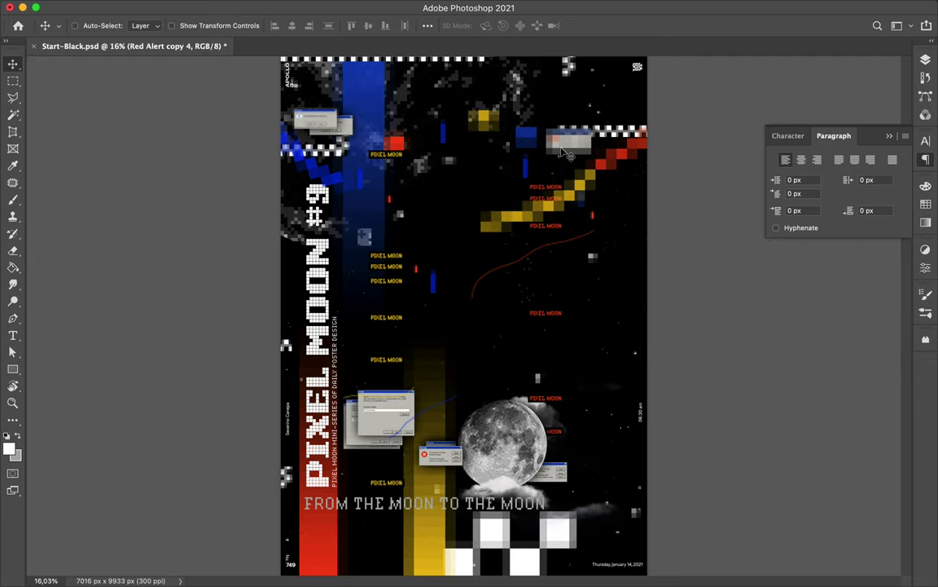
{"action": "mouse_move", "coordinate": [476, 476]}
{"action": "left_mouse_down"}
{"action": "mouse_move", "coordinate": [348, 488]}
{"action": "mouse_move", "coordinate": [385, 540]}
{"action": "left_mouse_up"}
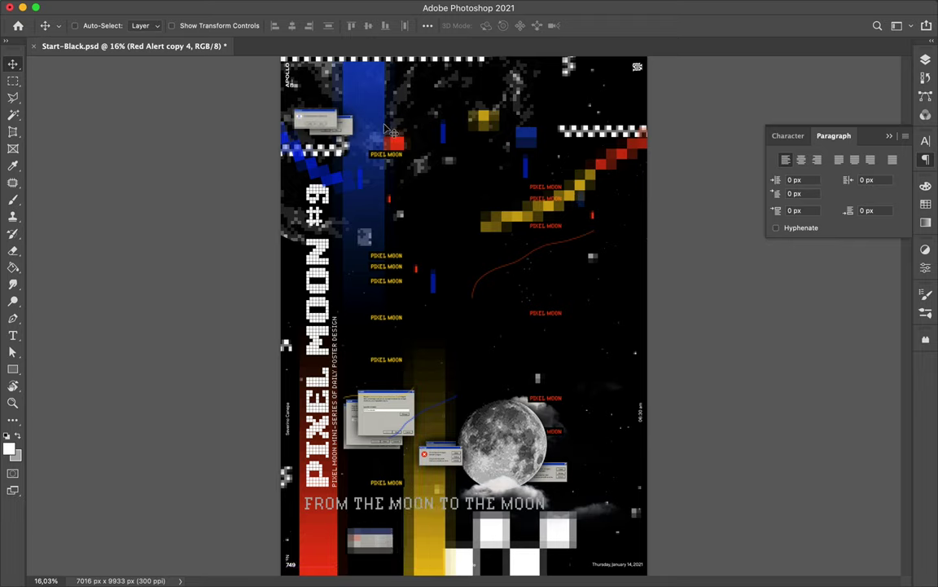
{"action": "left_click_drag", "start_coordinate": [326, 128], "coordinate": [379, 386]}
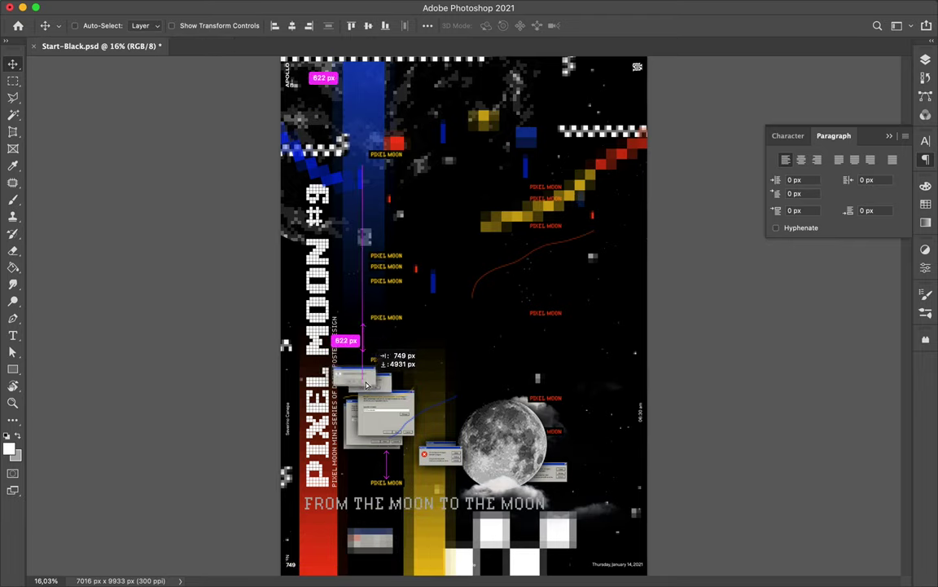
{"action": "left_click", "coordinate": [925, 59]}
Step: Move the Question Alert layers below Rectangle 9 copy 2 in the layer stack
{"action": "left_click_drag", "start_coordinate": [748, 237], "coordinate": [748, 448]}
{"action": "scroll", "coordinate": [747, 394], "scroll_direction": "down", "scroll_amount": 3}
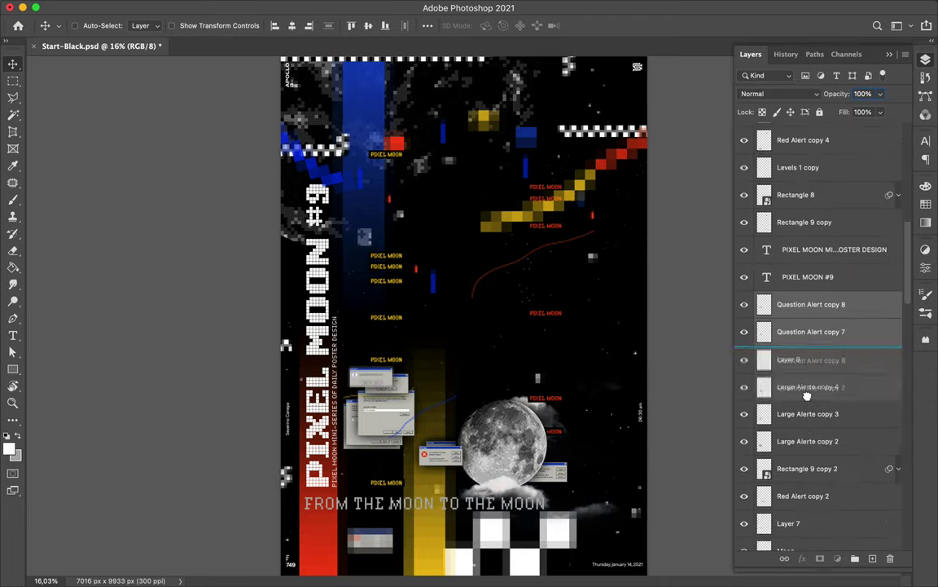
{"action": "left_click_drag", "start_coordinate": [748, 302], "coordinate": [790, 453]}
{"action": "scroll", "coordinate": [790, 452], "scroll_direction": "down", "scroll_amount": 1}
Step: Reposition the PIXEL MOON label copies, placing one next to the moon
{"action": "left_click_drag", "start_coordinate": [403, 367], "coordinate": [385, 361]}
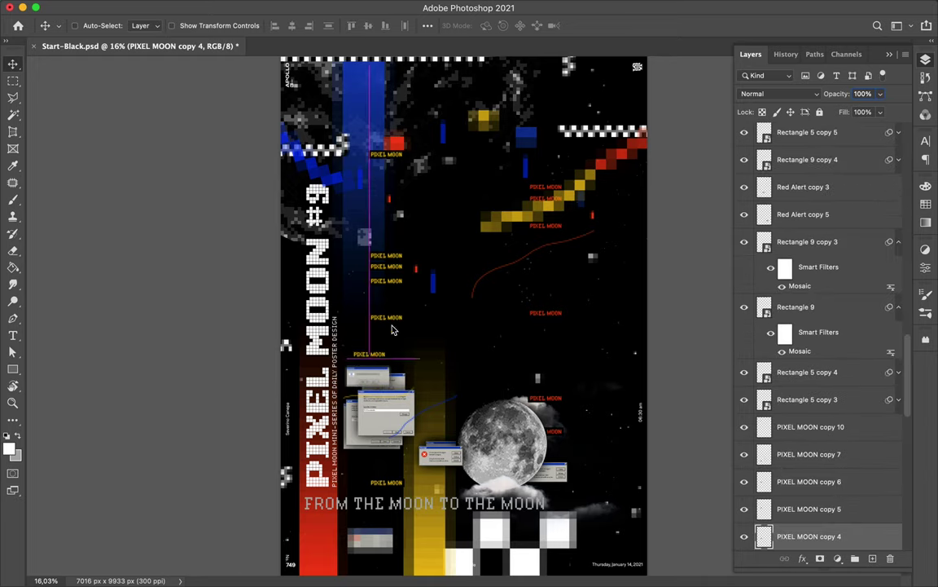
{"action": "left_click", "coordinate": [383, 486], "text": "ctrl"}
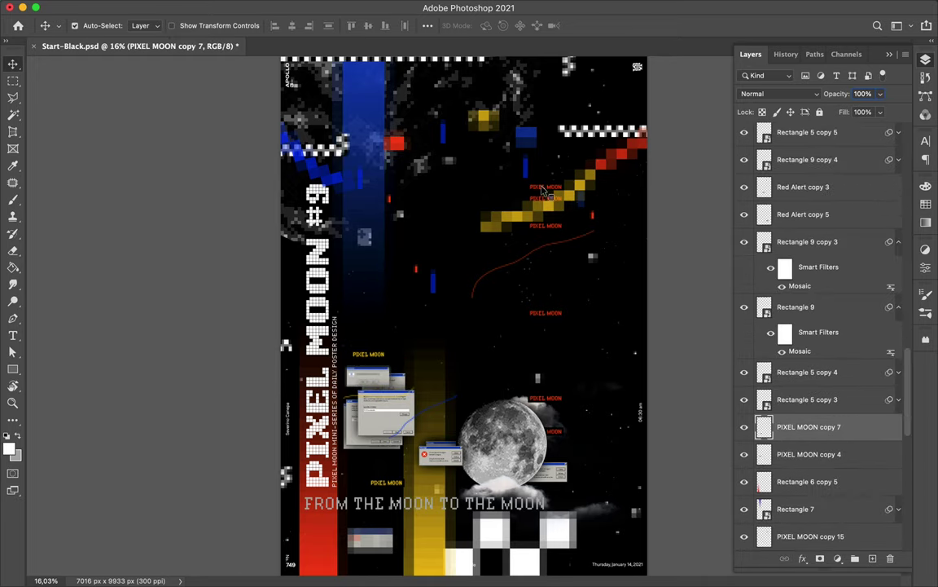
{"action": "left_click_drag", "start_coordinate": [543, 190], "coordinate": [538, 200]}
{"action": "left_click_drag", "start_coordinate": [551, 330], "coordinate": [556, 438]}
{"action": "left_click_drag", "start_coordinate": [825, 518], "coordinate": [803, 199]}
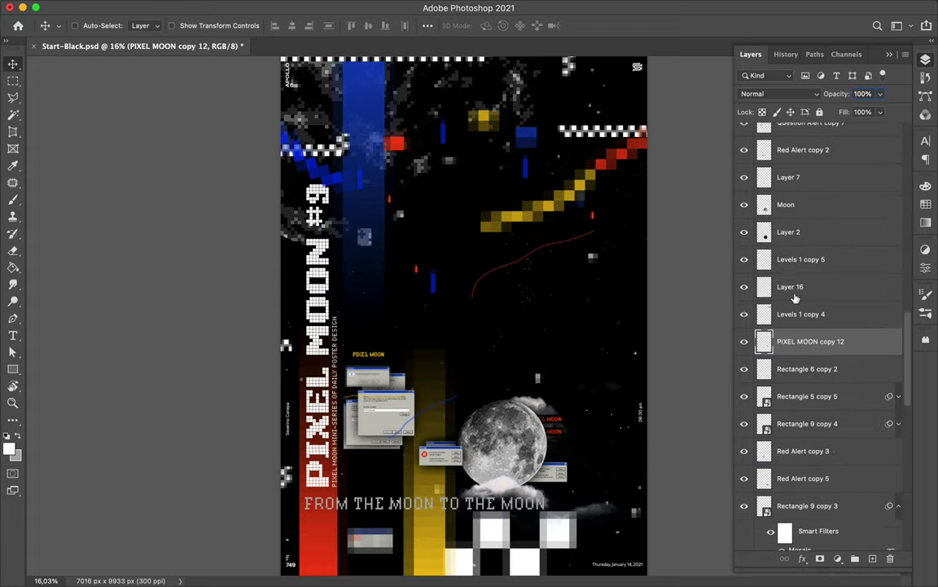
Step: Place small blue rectangles at upper right, lower left, and beside the bottom white blocks
{"action": "left_click_drag", "start_coordinate": [440, 286], "coordinate": [526, 177]}
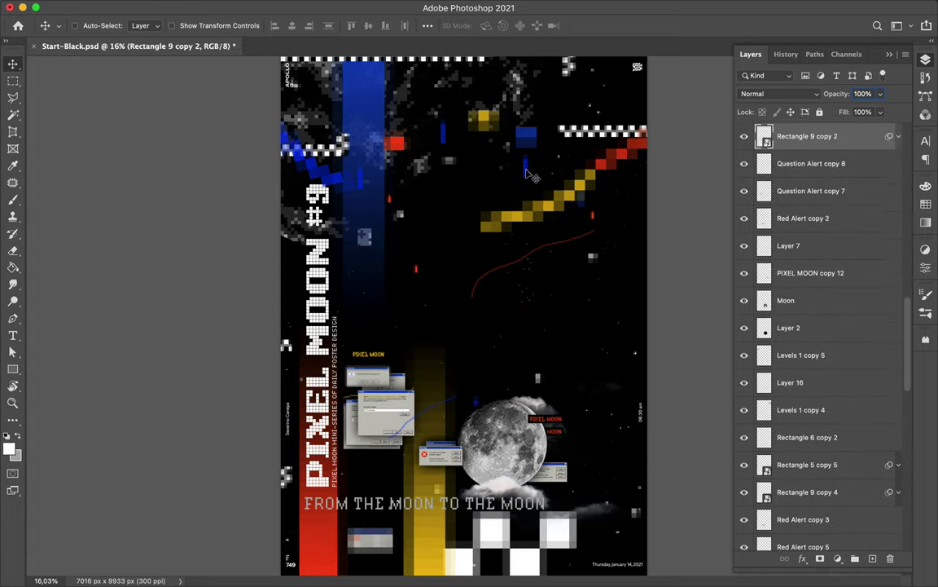
{"action": "left_click_drag", "start_coordinate": [440, 285], "coordinate": [377, 446]}
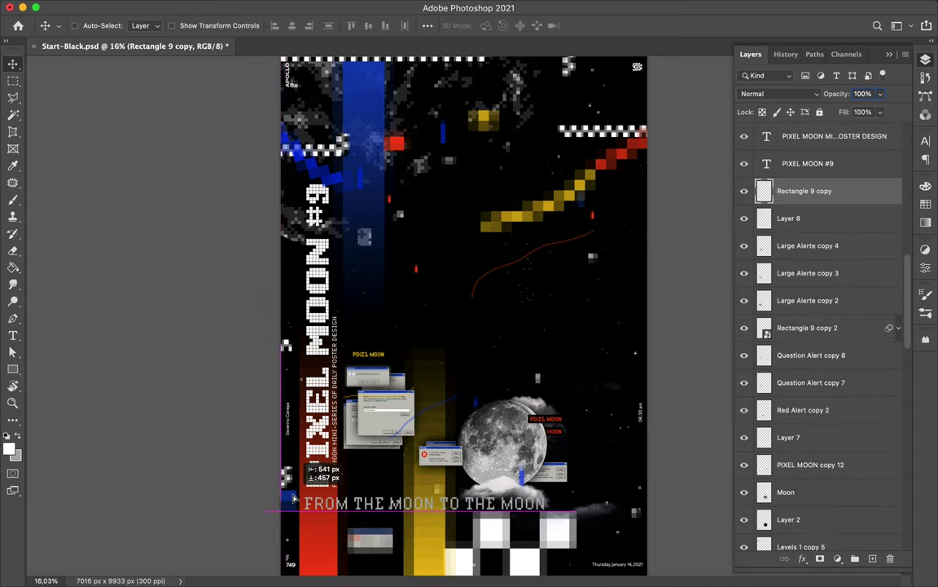
{"action": "mouse_move", "coordinate": [314, 474]}
{"action": "left_mouse_down"}
{"action": "mouse_move", "coordinate": [571, 535]}
{"action": "mouse_move", "coordinate": [562, 534]}
{"action": "left_mouse_up"}
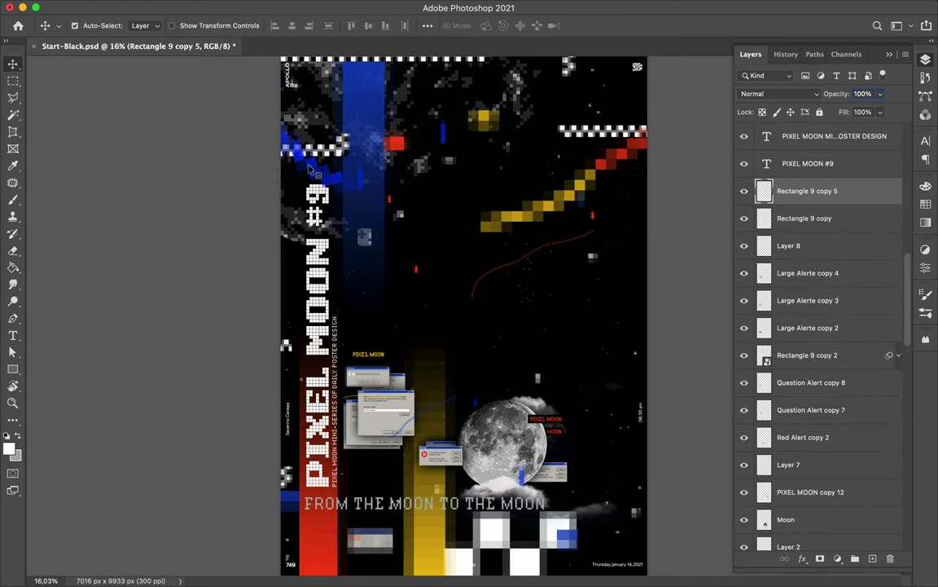
{"action": "left_click_drag", "start_coordinate": [475, 417], "coordinate": [483, 571]}
{"action": "key", "text": "ctrl+z"}
Step: Rotate the red curve to the lower right, move the yellow diagonal bottom-left, and save
{"action": "left_click", "coordinate": [481, 287], "text": "ctrl"}
{"action": "key", "text": "ctrl+t"}
{"action": "left_click_drag", "start_coordinate": [570, 204], "coordinate": [595, 244]}
{"action": "key", "text": "Return"}
{"action": "left_click_drag", "start_coordinate": [554, 291], "coordinate": [623, 441]}
{"action": "left_click_drag", "start_coordinate": [533, 199], "coordinate": [304, 542]}
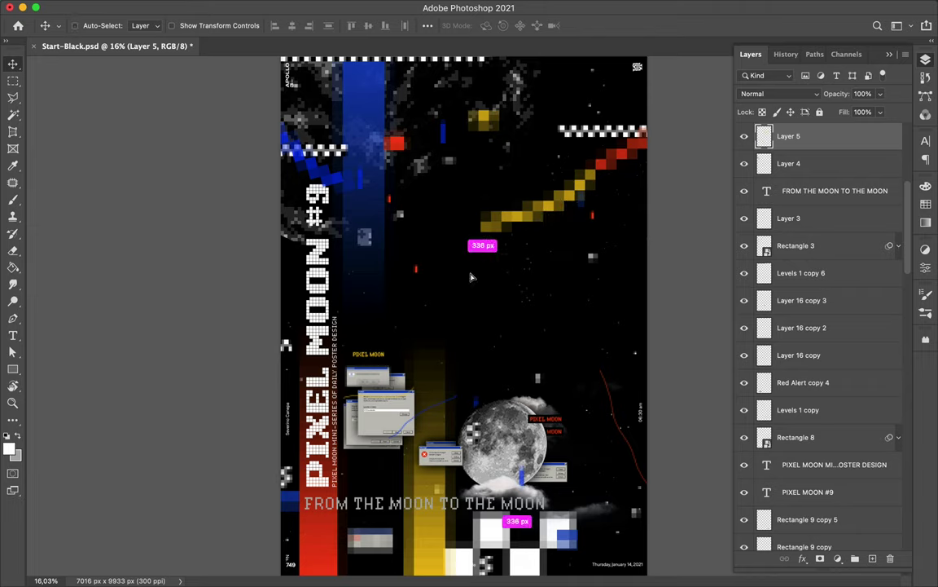
{"action": "key", "text": "ctrl+s"}
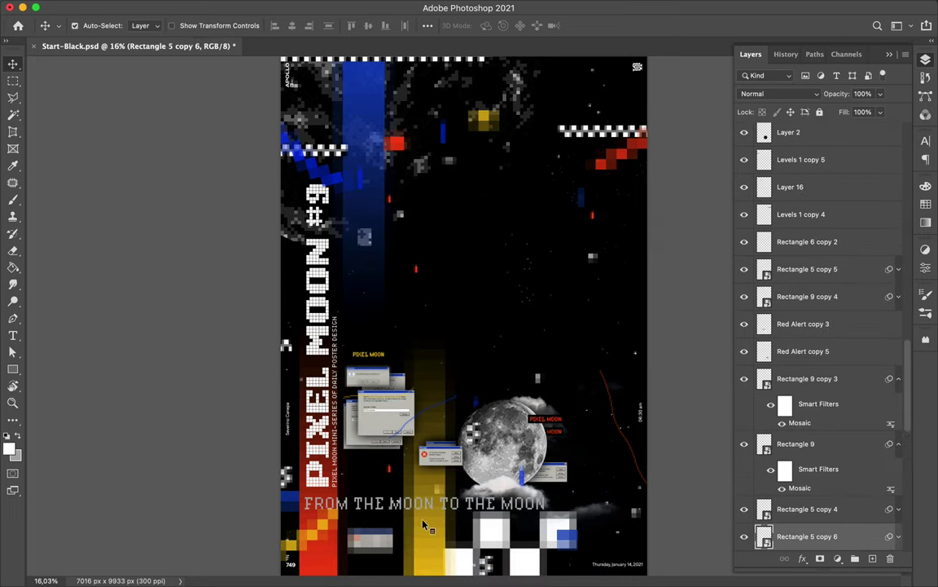
Step: Move the yellow vertical bar from beside the moon to under the text area
{"action": "left_click", "coordinate": [423, 525], "text": "ctrl"}
{"action": "key", "text": "ctrl+t"}
{"action": "key", "text": "Return"}
{"action": "left_click_drag", "start_coordinate": [551, 444], "coordinate": [540, 475]}
{"action": "mouse_move", "coordinate": [615, 471]}
{"action": "left_mouse_down"}
{"action": "mouse_move", "coordinate": [458, 414]}
{"action": "mouse_move", "coordinate": [598, 500]}
{"action": "left_mouse_up"}
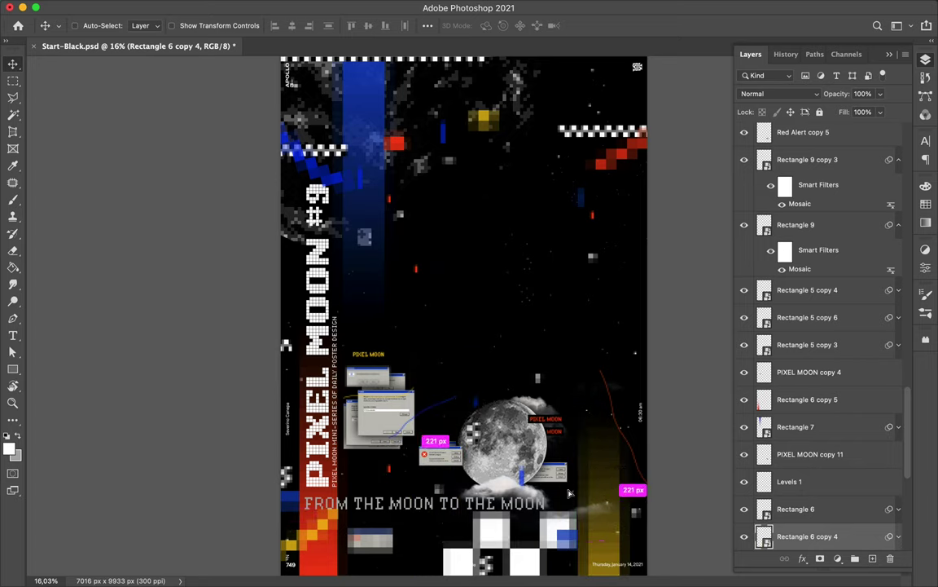
{"action": "left_click_drag", "start_coordinate": [599, 500], "coordinate": [427, 514]}
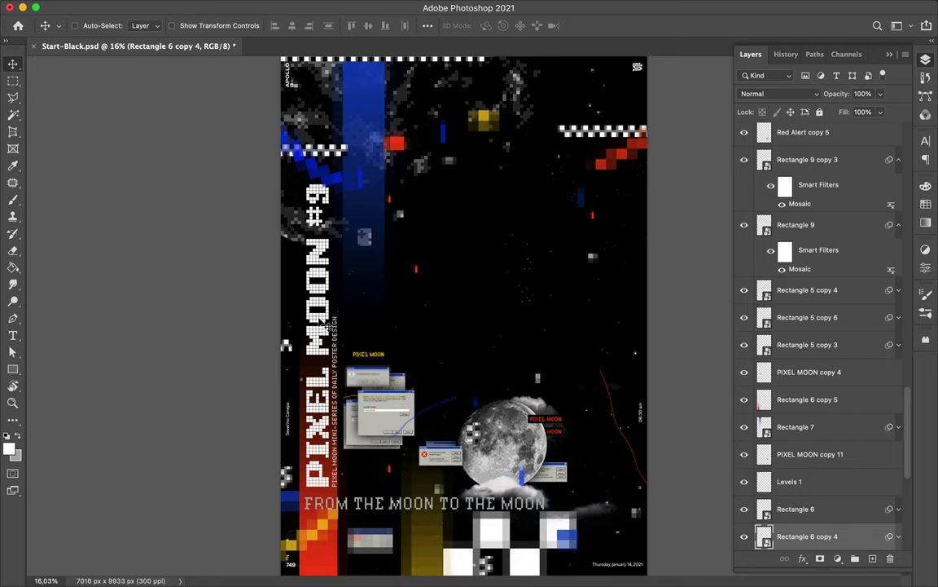
Step: Select the PIXEL MOON #9 title text for recolouring from the Swatches panel
{"action": "left_click", "coordinate": [293, 295], "text": "ctrl"}
{"action": "key", "text": "t"}
{"action": "left_click", "coordinate": [926, 204]}
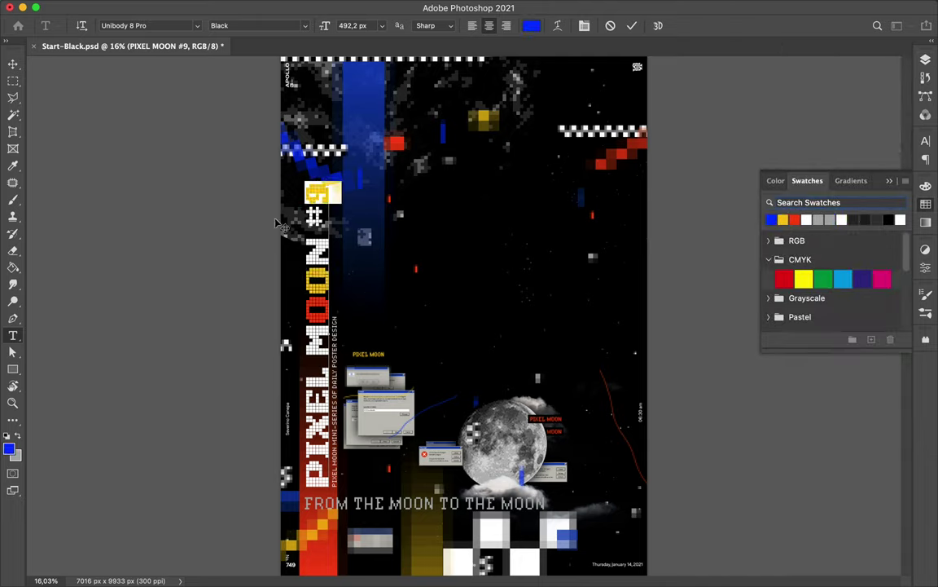
Step: Move the blue pixel staircase to mid-poster and tilt it slightly
{"action": "key", "text": "v"}
{"action": "left_click_drag", "start_coordinate": [317, 159], "coordinate": [534, 332]}
{"action": "key", "text": "ctrl+t"}
{"action": "left_click_drag", "start_coordinate": [493, 274], "coordinate": [489, 268]}
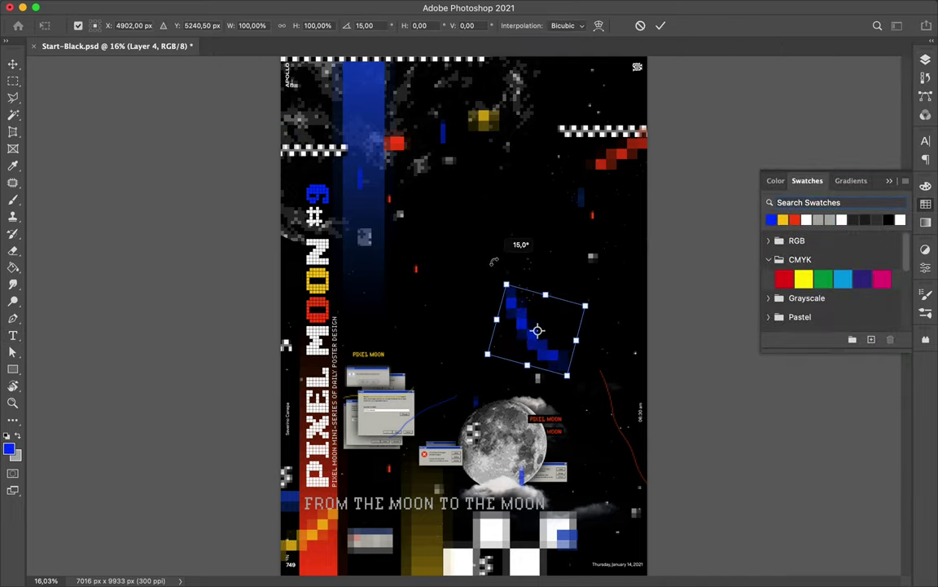
{"action": "key", "text": "Return"}
{"action": "left_click_drag", "start_coordinate": [533, 330], "coordinate": [428, 334]}
Step: Move the red block down the right edge and stand the checker strip along it
{"action": "left_click_drag", "start_coordinate": [640, 149], "coordinate": [644, 329]}
{"action": "mouse_move", "coordinate": [607, 135]}
{"action": "left_mouse_down"}
{"action": "mouse_move", "coordinate": [619, 436]}
{"action": "mouse_move", "coordinate": [733, 273]}
{"action": "left_mouse_up"}
{"action": "key", "text": "ctrl+t"}
{"action": "key", "text": "Return"}
{"action": "left_click_drag", "start_coordinate": [676, 407], "coordinate": [656, 378]}
Step: Add small checker square copies beside the lower-left alert windows and the moon
{"action": "left_click_drag", "start_coordinate": [485, 122], "coordinate": [365, 433]}
{"action": "key", "text": "ctrl+t"}
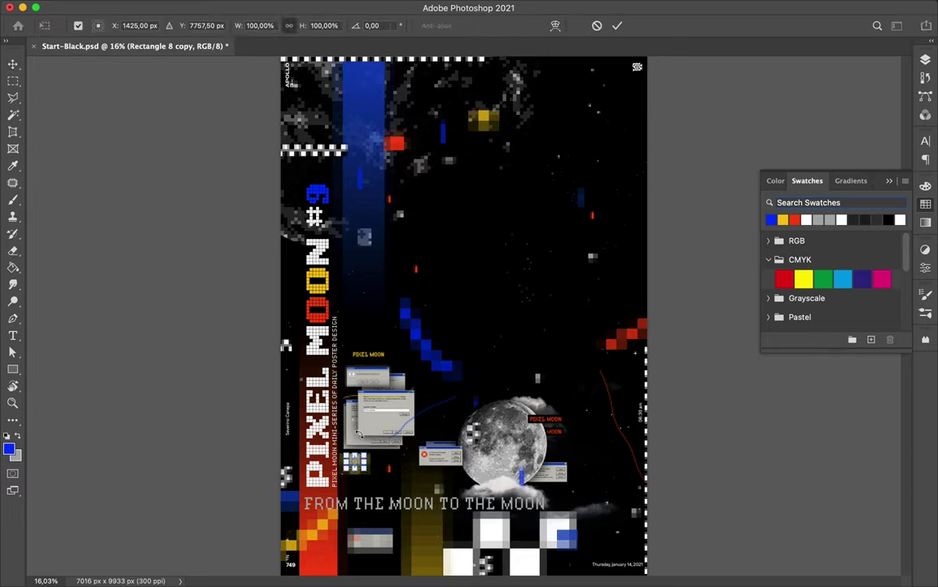
{"action": "key", "text": "Return"}
{"action": "left_click_drag", "start_coordinate": [396, 466], "coordinate": [351, 459]}
{"action": "left_click_drag", "start_coordinate": [397, 206], "coordinate": [504, 414]}
Step: Move the PIXEL MOON copy 4 layer higher in the layer stack
{"action": "key", "text": "F7"}
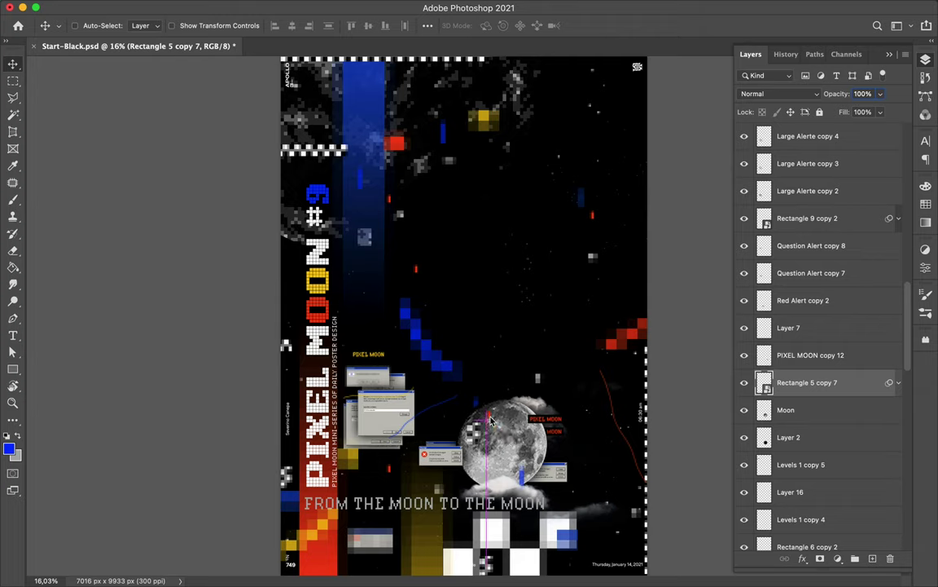
{"action": "left_click", "coordinate": [538, 420], "text": "ctrl"}
{"action": "left_click", "coordinate": [559, 426], "text": "ctrl"}
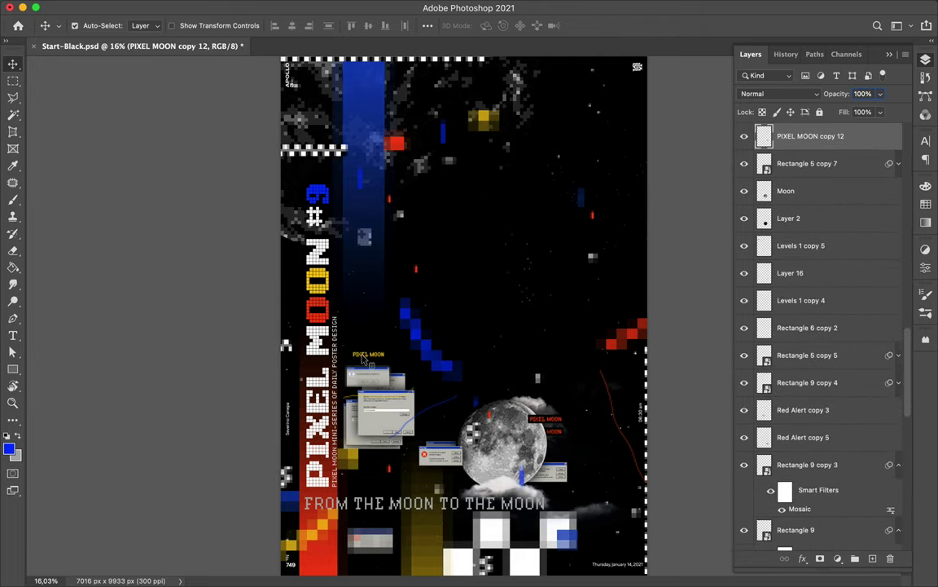
{"action": "left_click", "coordinate": [365, 358], "text": "ctrl"}
{"action": "mouse_move", "coordinate": [809, 536]}
{"action": "left_mouse_down"}
{"action": "mouse_move", "coordinate": [827, 260]}
{"action": "mouse_move", "coordinate": [823, 153]}
{"action": "left_mouse_up"}
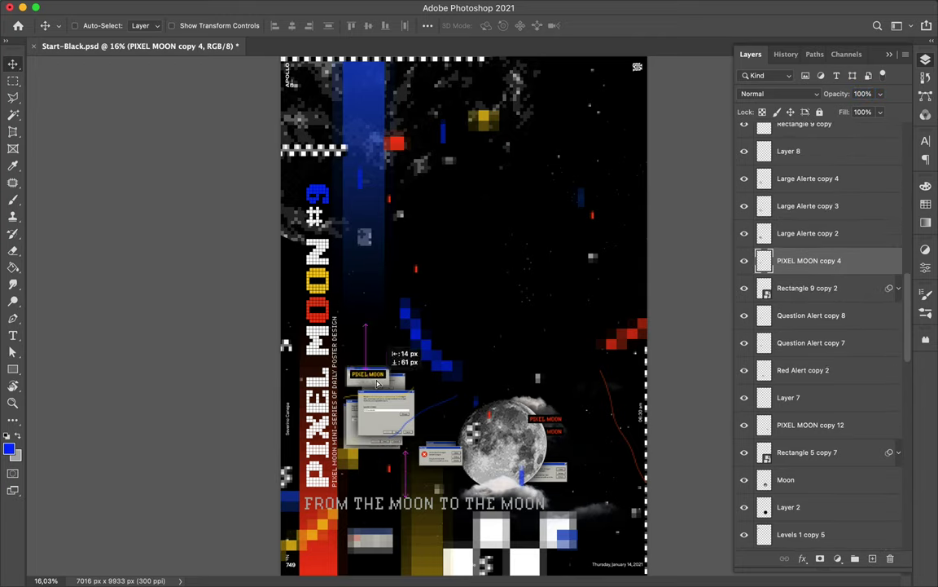
Step: Duplicate the yellow PIXEL MOON label and add new blue text below it
{"action": "left_click_drag", "start_coordinate": [368, 328], "coordinate": [368, 327]}
{"action": "scroll", "coordinate": [369, 328], "scroll_direction": "up", "scroll_amount": 5, "text": "alt"}
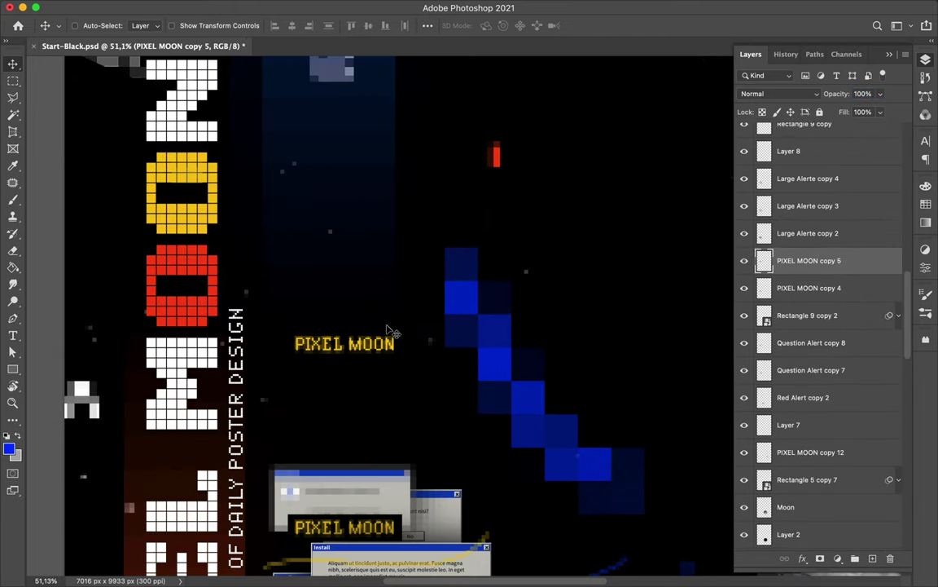
{"action": "key", "text": "t"}
{"action": "left_click", "coordinate": [290, 380]}
{"action": "type", "text": "PIXEL MOON"}
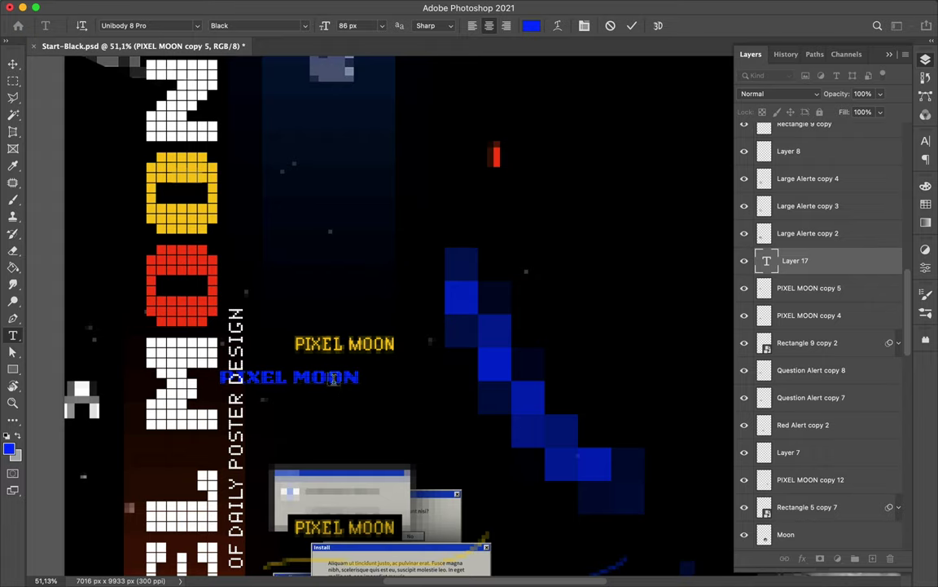
{"action": "key", "text": "Escape"}
{"action": "key", "text": "v"}
{"action": "left_click_drag", "start_coordinate": [333, 379], "coordinate": [376, 378]}
Step: Set the blue text's font to Hydrophilia Iced Regular
{"action": "left_click", "coordinate": [926, 140]}
{"action": "left_click", "coordinate": [879, 160]}
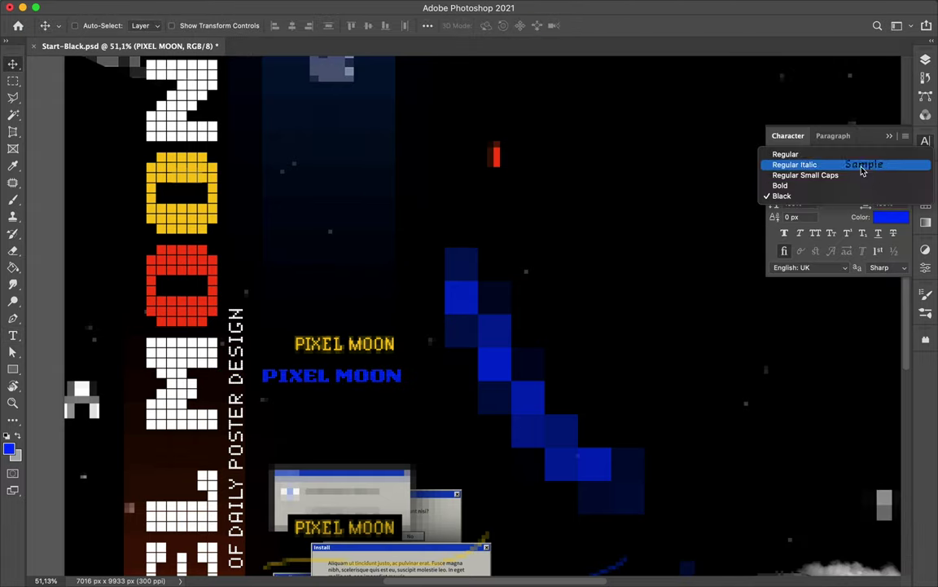
{"action": "type", "text": "Hydrophilia"}
{"action": "key", "text": "Return"}
{"action": "left_click_drag", "start_coordinate": [330, 379], "coordinate": [342, 346]}
Step: Scale the blue text down slightly and move it below the yellow label
{"action": "key", "text": "ctrl+t"}
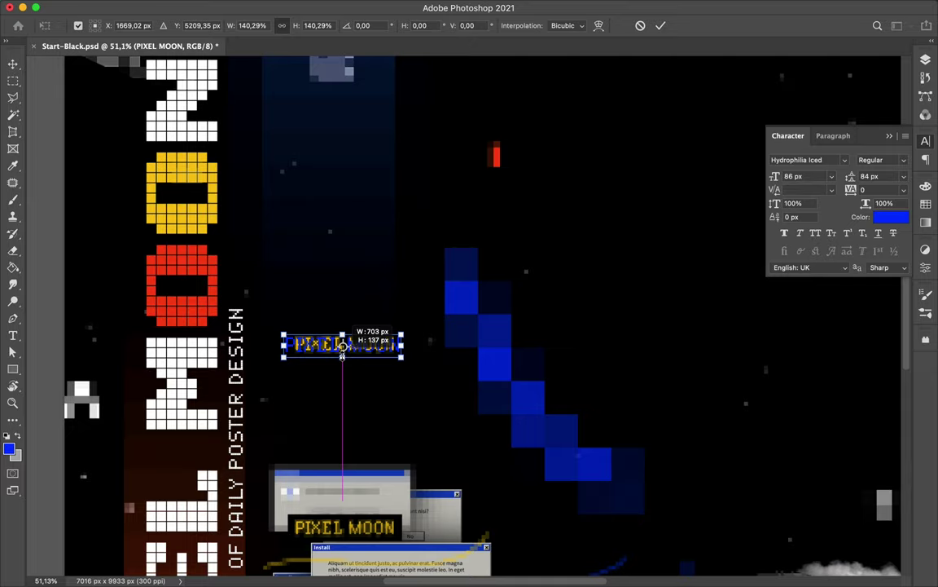
{"action": "key", "text": "Return"}
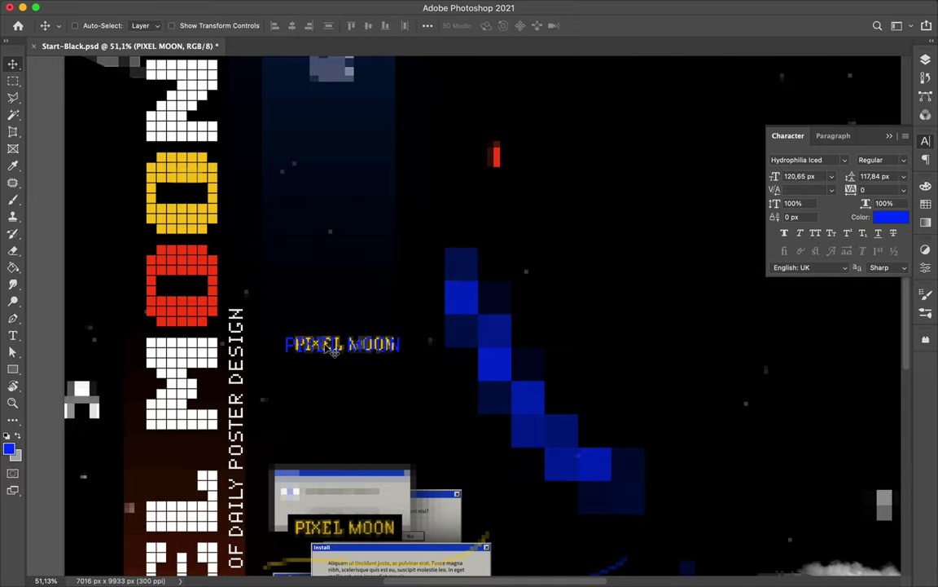
{"action": "scroll", "coordinate": [343, 348], "scroll_direction": "up", "scroll_amount": 5}
{"action": "key", "text": "ctrl+t"}
{"action": "left_click_drag", "start_coordinate": [293, 426], "coordinate": [272, 424]}
{"action": "scroll", "coordinate": [140, 397], "scroll_direction": "left", "scroll_amount": 5}
{"action": "mouse_move", "coordinate": [154, 397]}
{"action": "left_mouse_down"}
{"action": "mouse_move", "coordinate": [156, 467]}
{"action": "mouse_move", "coordinate": [160, 459]}
{"action": "left_mouse_up"}
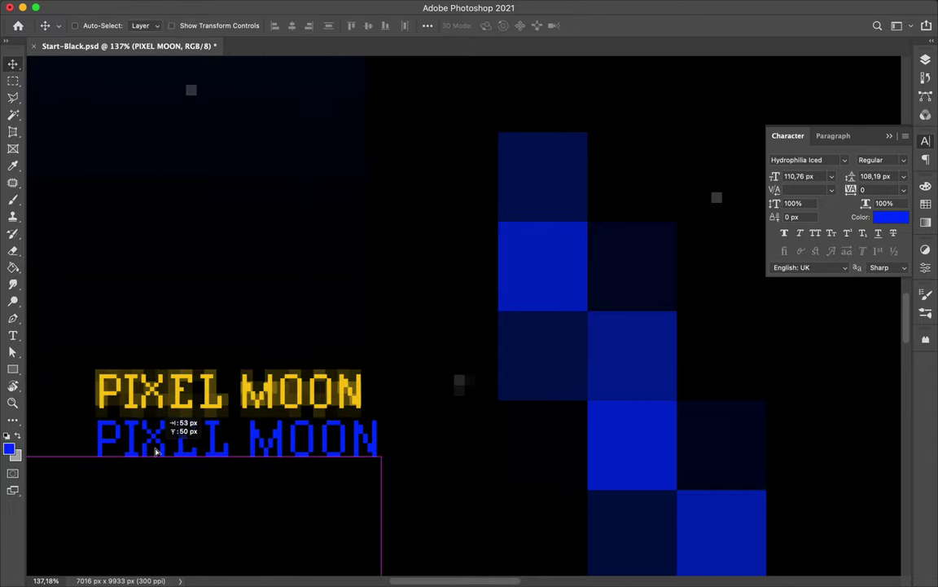
Step: Shrink the blue text a little more and zoom out to view the poster
{"action": "left_click_drag", "start_coordinate": [374, 467], "coordinate": [344, 413]}
{"action": "key", "text": "Return"}
{"action": "key", "text": "ctrl+t"}
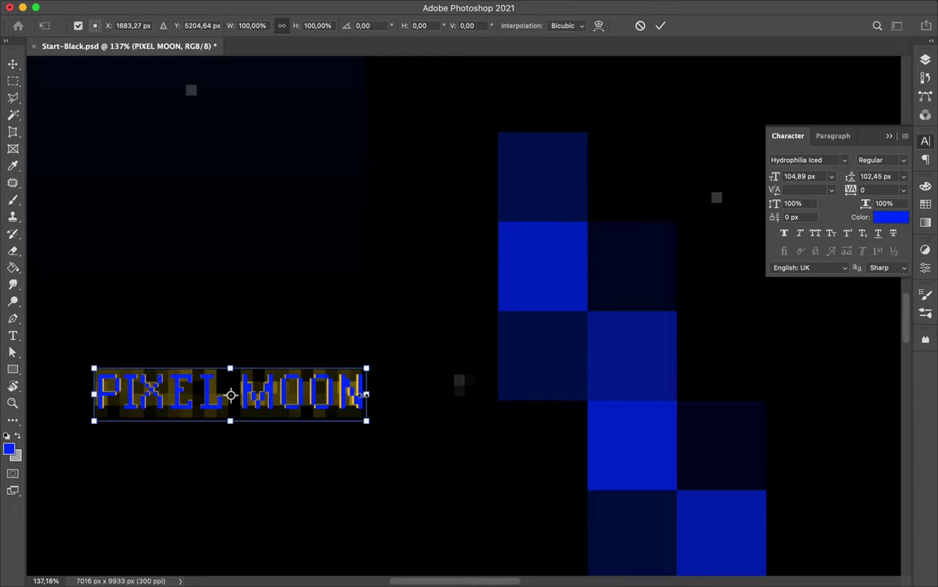
{"action": "key", "text": "Escape"}
{"action": "key", "text": "ctrl+minus"}
{"action": "key", "text": "u"}
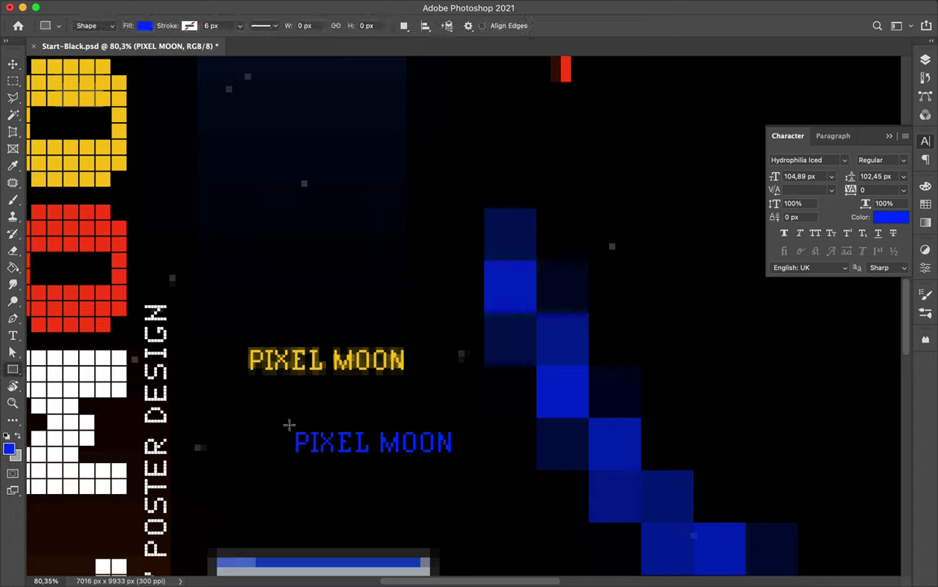
Step: Draw a black rectangle and place its layer below the PIXEL MOON text
{"action": "left_click_drag", "start_coordinate": [461, 461], "coordinate": [461, 460]}
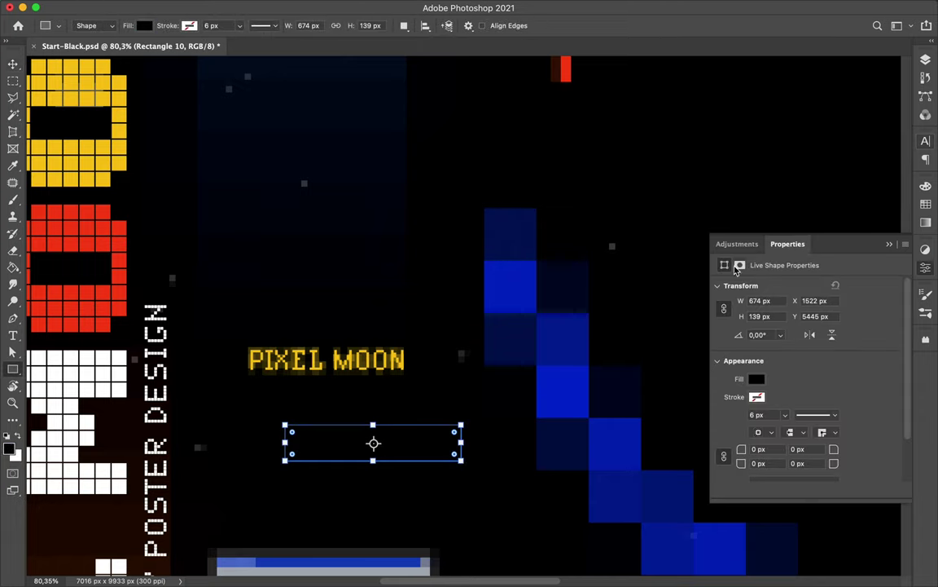
{"action": "left_click", "coordinate": [925, 60]}
{"action": "left_click_drag", "start_coordinate": [797, 260], "coordinate": [794, 295]}
{"action": "key", "text": "v"}
{"action": "left_click", "coordinate": [428, 25]}
{"action": "left_click", "coordinate": [802, 260]}
Step: Duplicate the blue label and apply a Mosaic filter with cell size 25 as a smart object
{"action": "key", "text": "ctrl+j"}
{"action": "key", "text": "alt+bracketleft"}
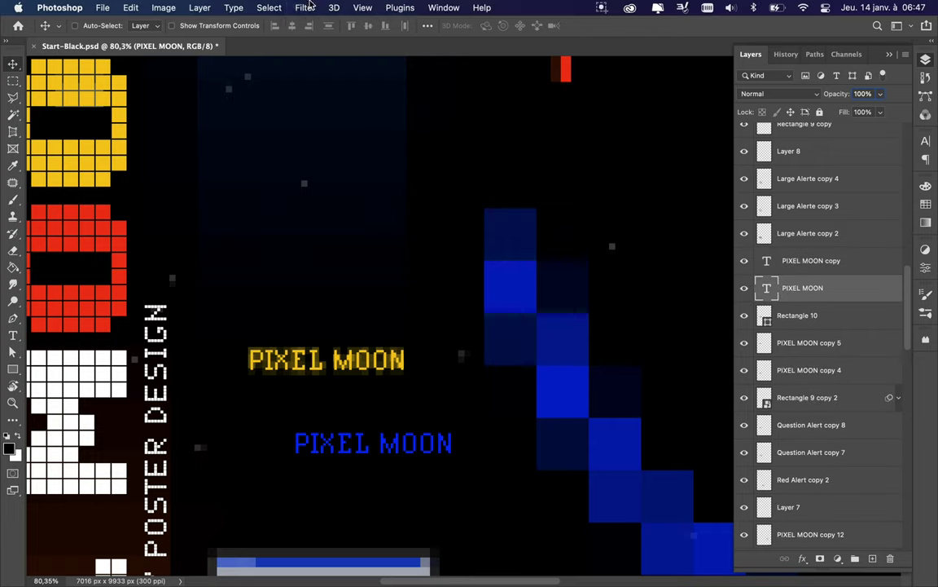
{"action": "left_click", "coordinate": [304, 6]}
{"action": "left_click", "coordinate": [489, 259]}
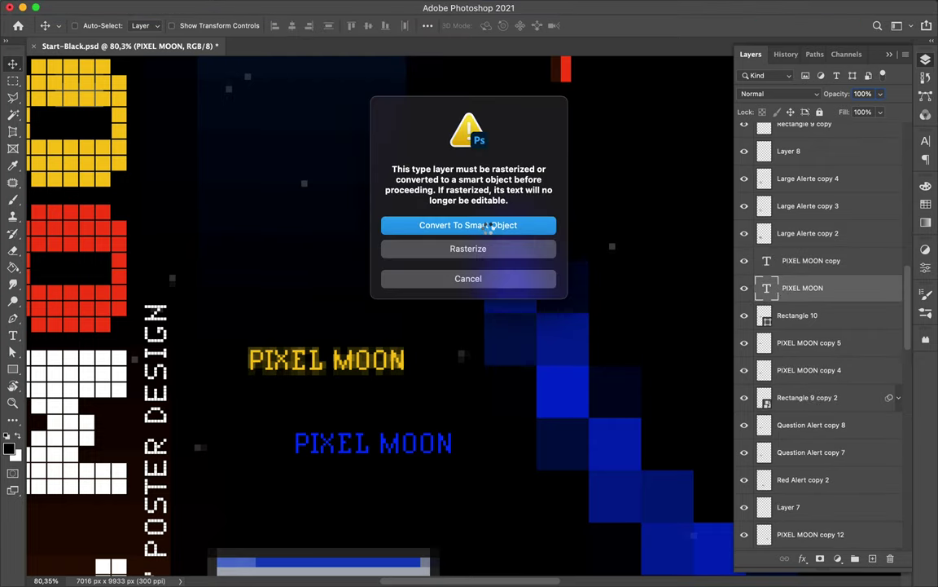
{"action": "left_click", "coordinate": [487, 226]}
{"action": "mouse_move", "coordinate": [38, 212]}
{"action": "left_mouse_down"}
{"action": "mouse_move", "coordinate": [52, 212]}
{"action": "mouse_move", "coordinate": [26, 212]}
{"action": "left_mouse_up"}
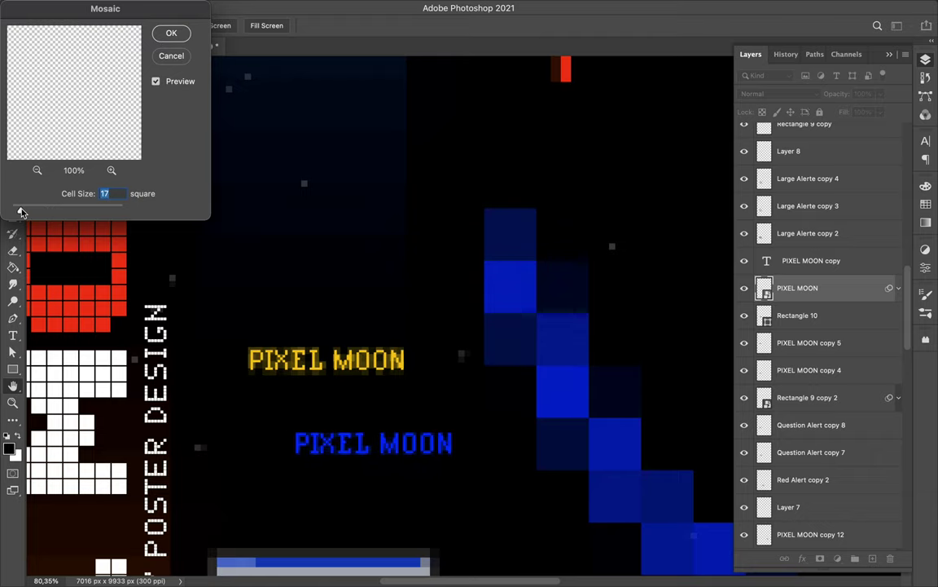
{"action": "left_click", "coordinate": [170, 33]}
{"action": "left_click", "coordinate": [898, 289]}
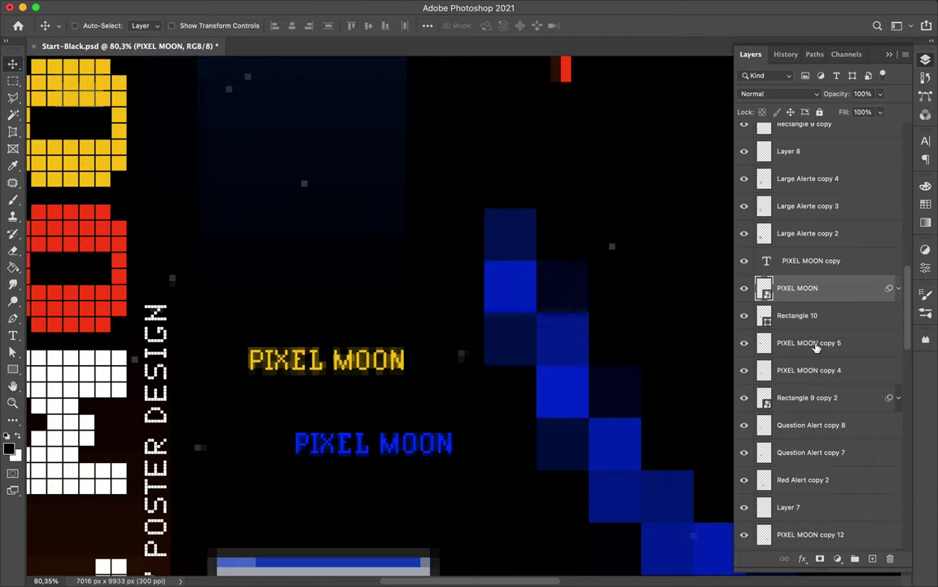
Step: Link the three PIXEL MOON label layers and shift them right along the blue staircase
{"action": "left_click", "coordinate": [811, 261], "text": "shift"}
{"action": "right_click", "coordinate": [758, 265]}
{"action": "left_click", "coordinate": [680, 515]}
{"action": "key", "text": "super+0"}
{"action": "mouse_move", "coordinate": [398, 350]}
{"action": "left_mouse_down"}
{"action": "mouse_move", "coordinate": [449, 348]}
{"action": "mouse_move", "coordinate": [345, 112]}
{"action": "left_mouse_up"}
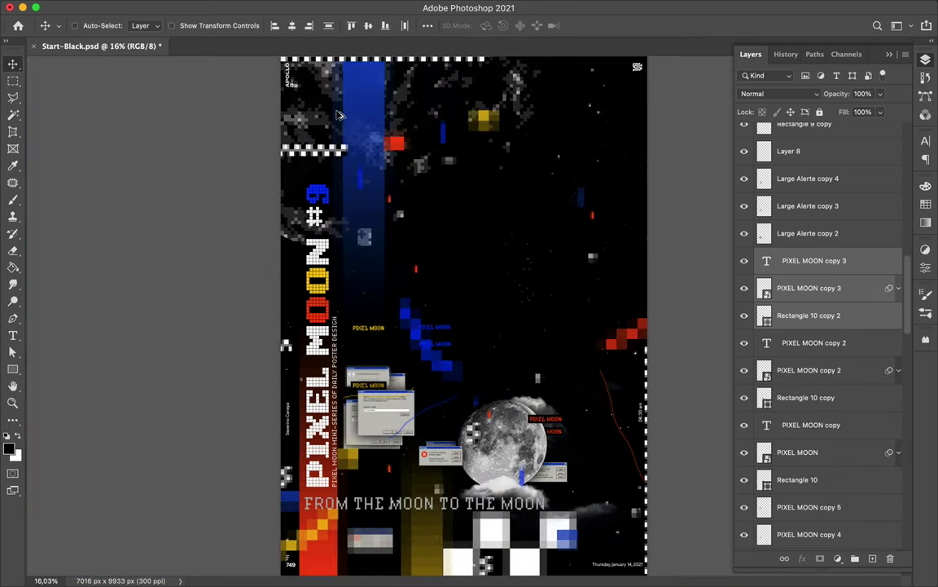
Step: Duplicate the blue PIXEL MOON label near the top of the beam and move its layer into the Layout group
{"action": "left_click", "coordinate": [811, 261]}
{"action": "left_click_drag", "start_coordinate": [424, 326], "coordinate": [358, 98]}
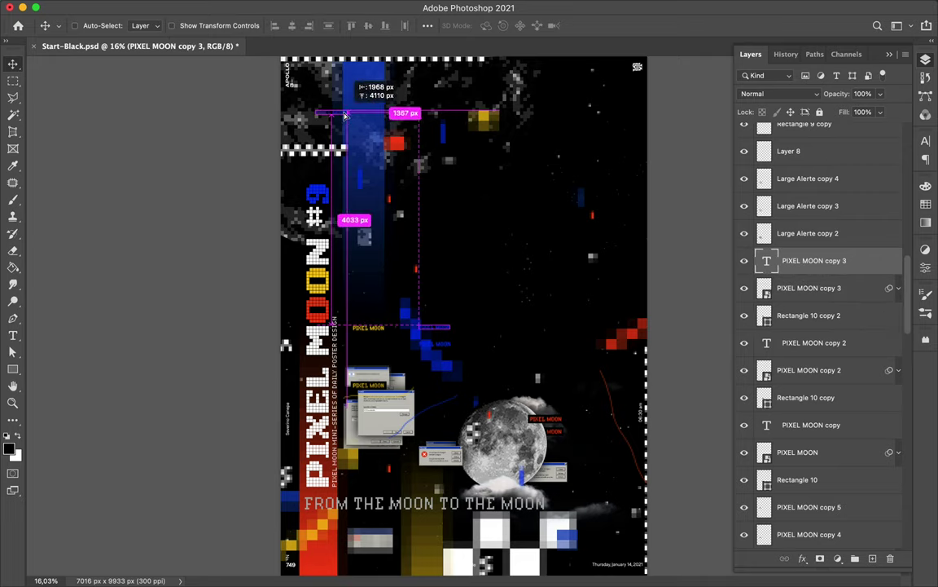
{"action": "left_click_drag", "start_coordinate": [424, 326], "coordinate": [450, 280]}
{"action": "left_click_drag", "start_coordinate": [810, 261], "coordinate": [805, 313]}
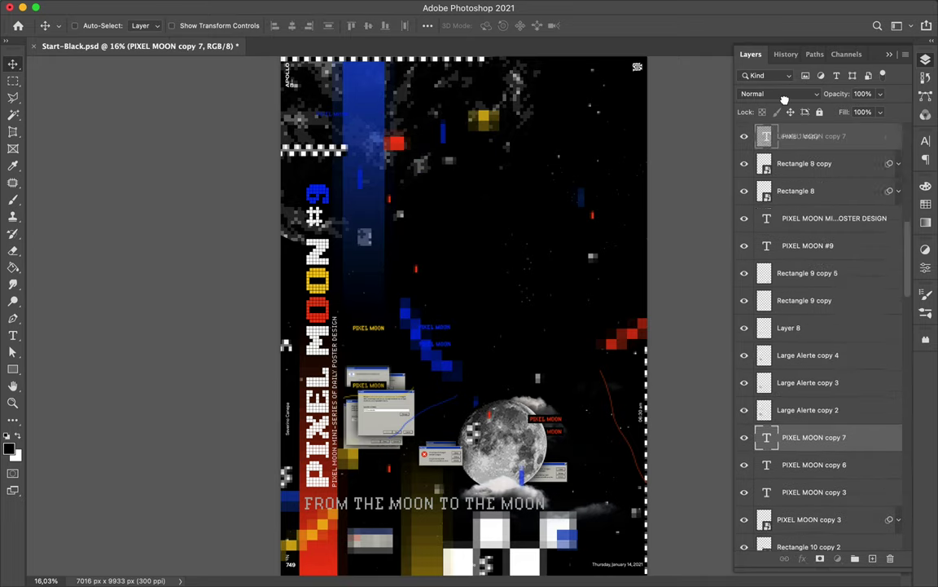
{"action": "scroll", "coordinate": [814, 325], "scroll_direction": "up", "scroll_amount": 5}
{"action": "mouse_move", "coordinate": [807, 478]}
{"action": "left_mouse_down"}
{"action": "mouse_move", "coordinate": [806, 370]}
{"action": "mouse_move", "coordinate": [823, 389]}
{"action": "left_mouse_up"}
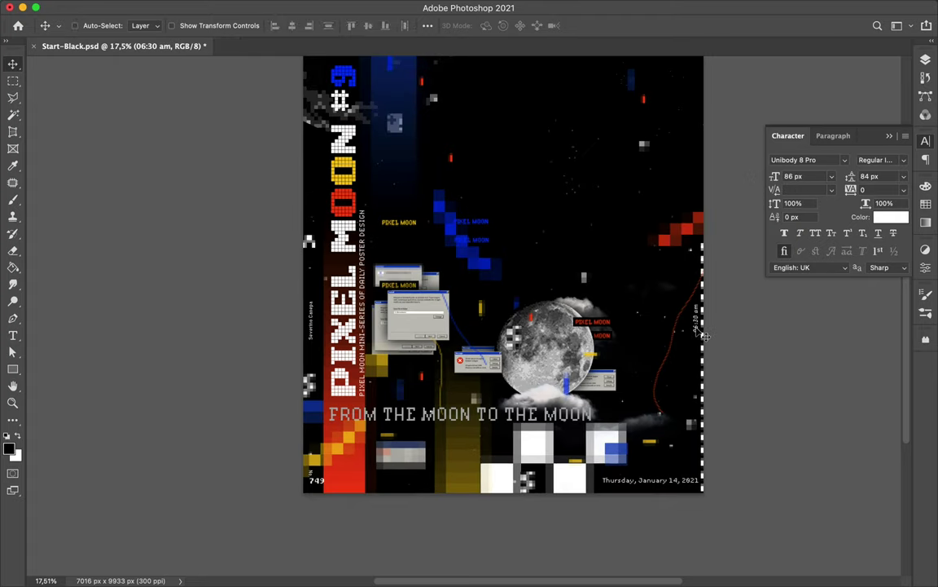
Step: Scale the 06:30 am text up hugely, shift it right, and reorder its layer
{"action": "key", "text": "ctrl+t"}
{"action": "left_click_drag", "start_coordinate": [705, 336], "coordinate": [659, 269]}
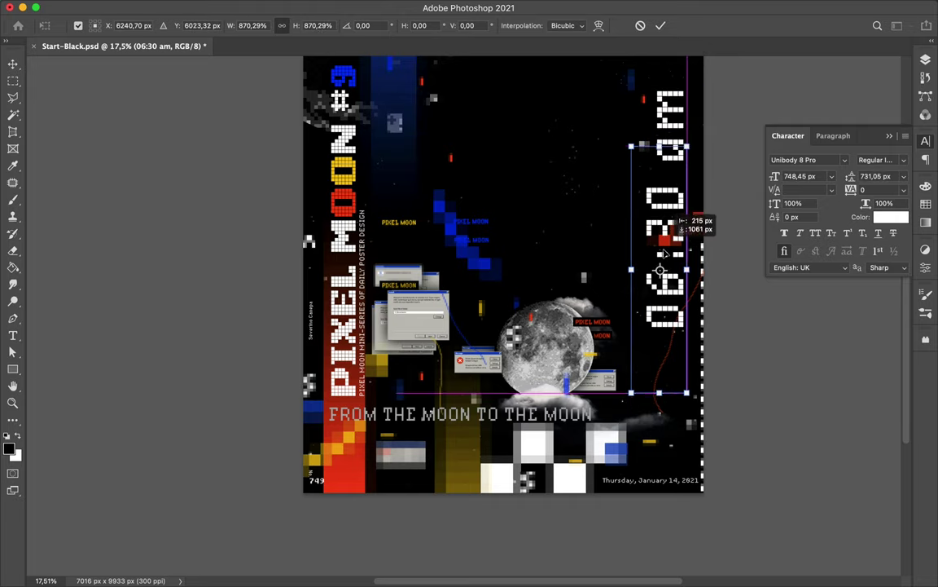
{"action": "left_click_drag", "start_coordinate": [663, 252], "coordinate": [673, 314]}
{"action": "left_click", "coordinate": [925, 61]}
{"action": "mouse_move", "coordinate": [865, 210]}
{"action": "left_mouse_down"}
{"action": "mouse_move", "coordinate": [841, 552]}
{"action": "mouse_move", "coordinate": [838, 538]}
{"action": "left_mouse_up"}
Step: Fade the time text with a Swatches colour along the right edge and save the document
{"action": "left_click", "coordinate": [925, 206]}
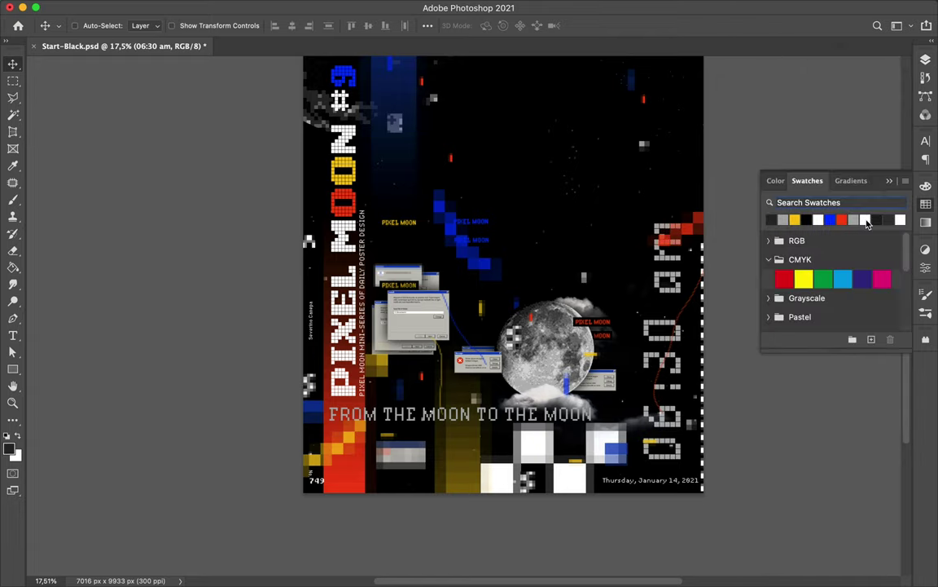
{"action": "left_click_drag", "start_coordinate": [661, 326], "coordinate": [673, 335]}
{"action": "scroll", "coordinate": [440, 252], "scroll_direction": "down", "scroll_amount": 5}
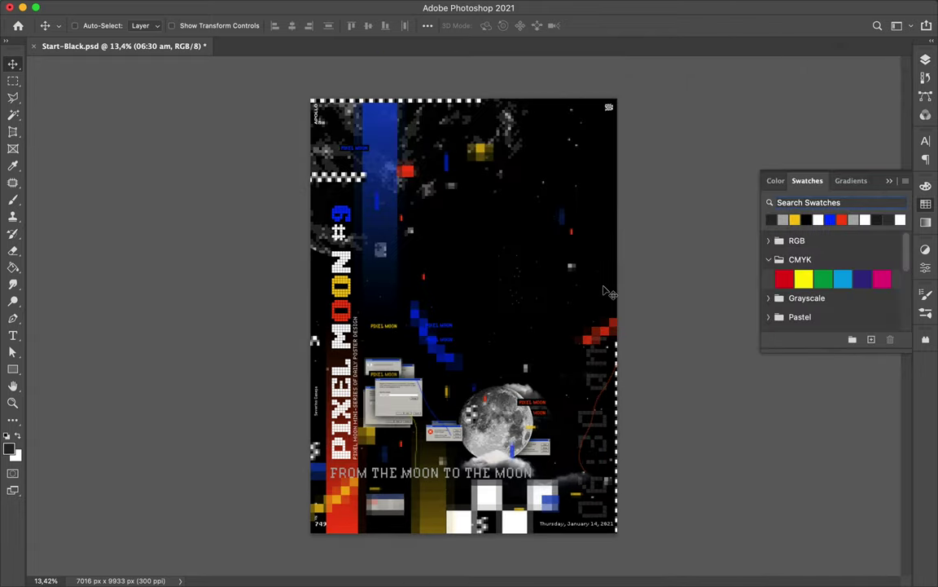
{"action": "key", "text": "ctrl+s"}
Step: Paste an image as a new layer and rotate it -90°
{"action": "scroll", "coordinate": [336, 145], "scroll_direction": "up", "scroll_amount": 2}
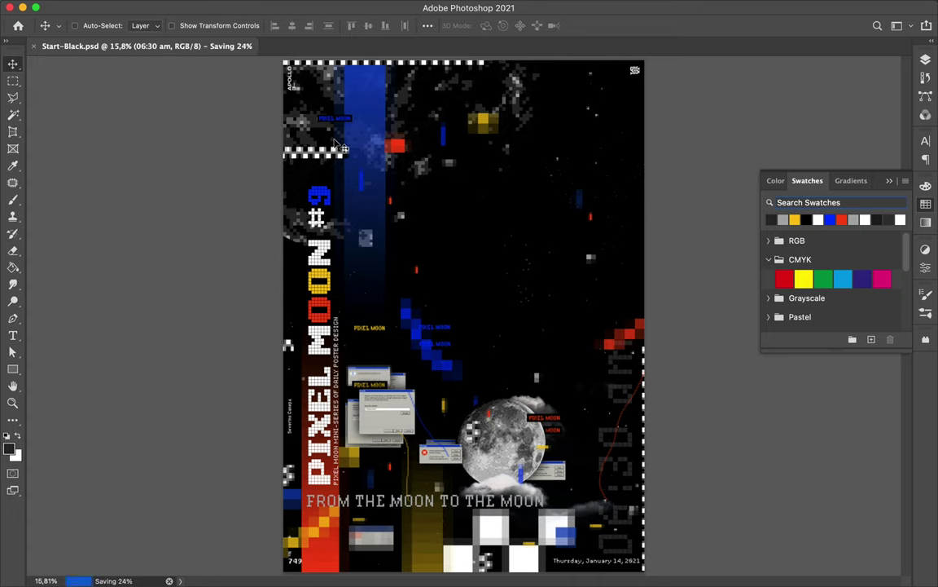
{"action": "key", "text": "ctrl+v"}
{"action": "key", "text": "ctrl+t"}
{"action": "left_click_drag", "start_coordinate": [456, 351], "coordinate": [405, 394]}
{"action": "key", "text": "Return"}
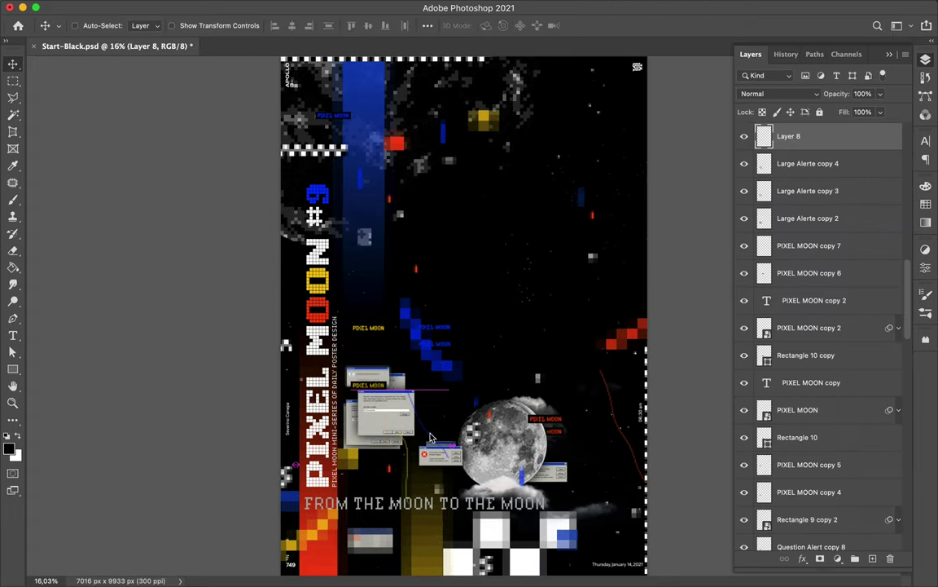
Step: Flip and reposition the red curve layer
{"action": "left_click", "coordinate": [626, 442]}
{"action": "key", "text": "ctrl+t"}
{"action": "left_click_drag", "start_coordinate": [587, 350], "coordinate": [554, 391]}
{"action": "key", "text": "Return"}
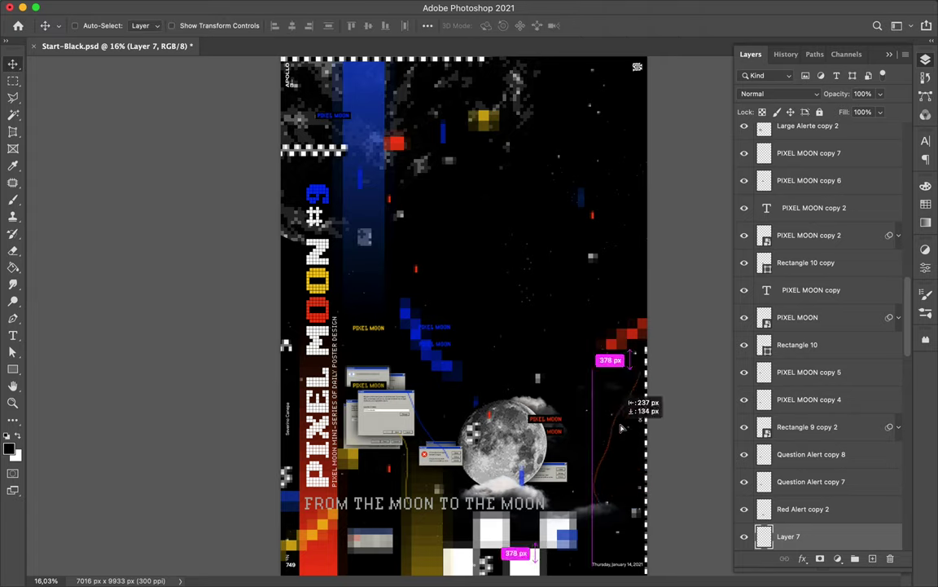
Step: Draw a thin upright rectangle and apply a Mosaic filter with cell size 52 as a smart object
{"action": "left_click_drag", "start_coordinate": [445, 404], "coordinate": [445, 407]}
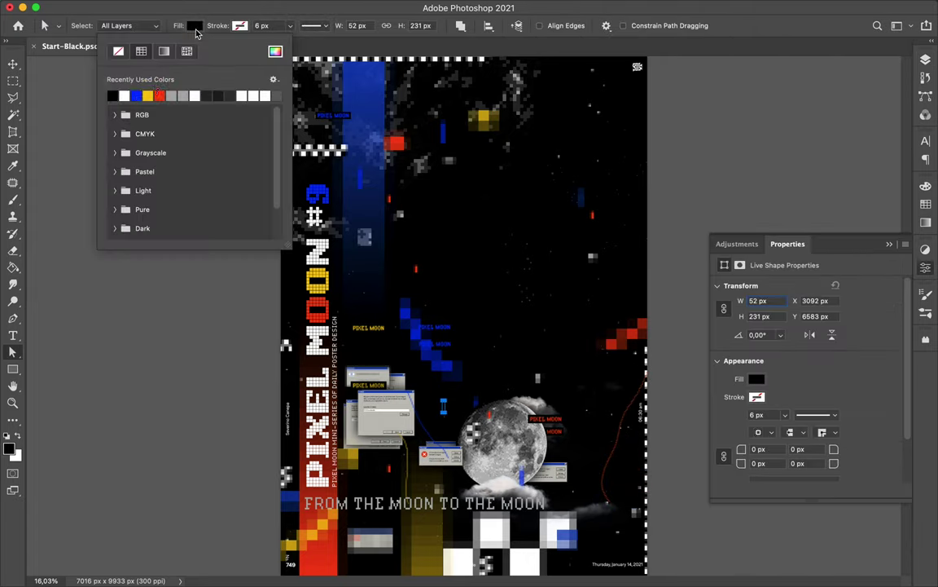
{"action": "key", "text": "v"}
{"action": "left_click", "coordinate": [305, 7]}
{"action": "left_click", "coordinate": [509, 281]}
{"action": "left_click", "coordinate": [467, 224]}
{"action": "left_click_drag", "start_coordinate": [25, 204], "coordinate": [40, 204]}
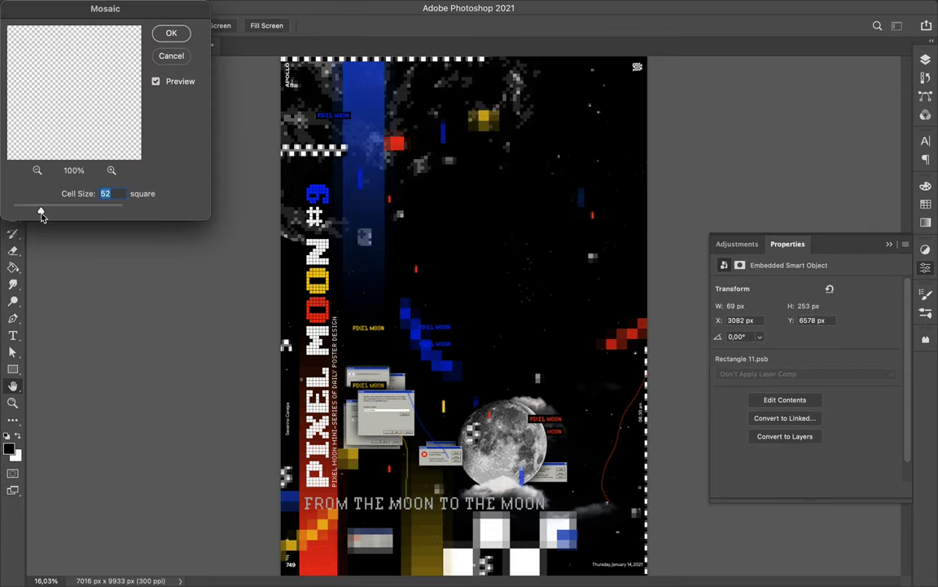
{"action": "left_click", "coordinate": [163, 34]}
Step: Rotate the mosaic bar 90° and place copies beside the moon and along the bottom
{"action": "left_click_drag", "start_coordinate": [588, 473], "coordinate": [585, 460]}
{"action": "key", "text": "ctrl+t"}
{"action": "key", "text": "Return"}
{"action": "left_click_drag", "start_coordinate": [538, 436], "coordinate": [603, 531]}
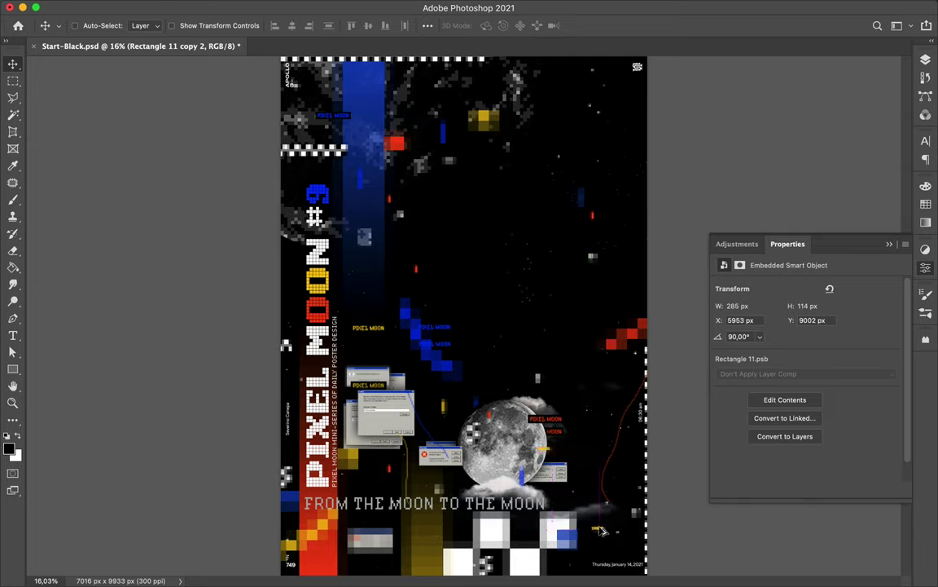
{"action": "left_click_drag", "start_coordinate": [603, 531], "coordinate": [416, 517]}
{"action": "left_click_drag", "start_coordinate": [370, 444], "coordinate": [367, 431]}
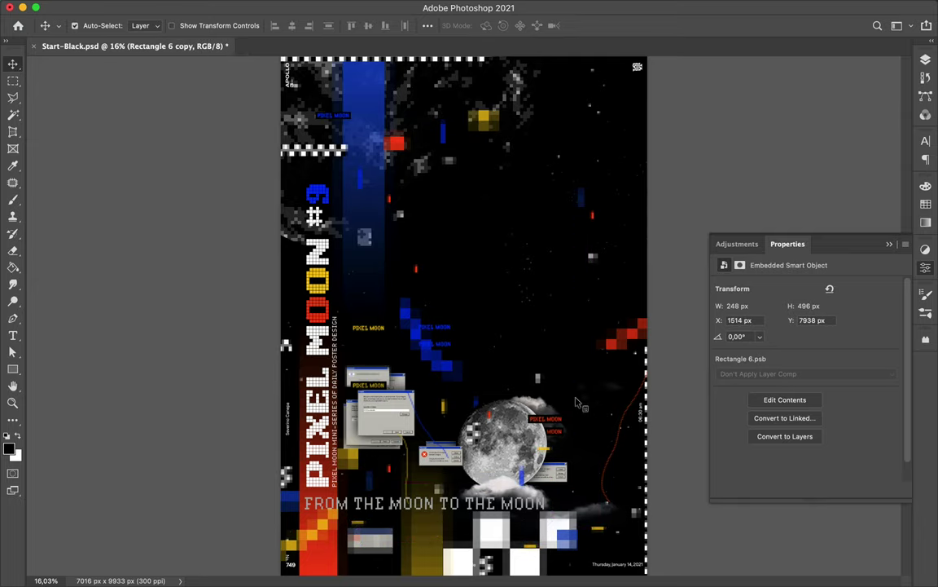
Step: Set the PIXEL MOON #9 title font to Unibody 8 Pro Bold
{"action": "left_click", "coordinate": [564, 507]}
{"action": "left_click", "coordinate": [925, 140]}
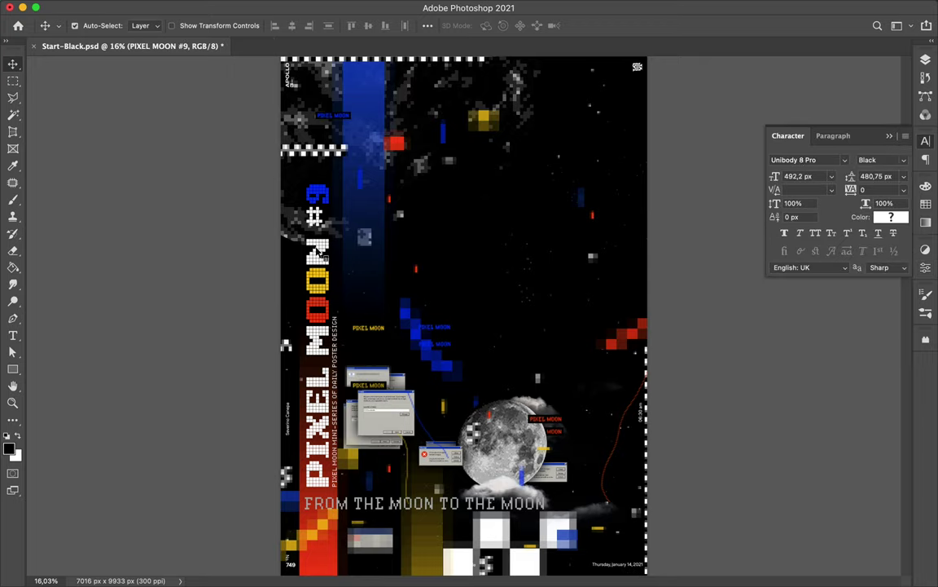
{"action": "left_click", "coordinate": [794, 159]}
{"action": "type", "text": "Unibody"}
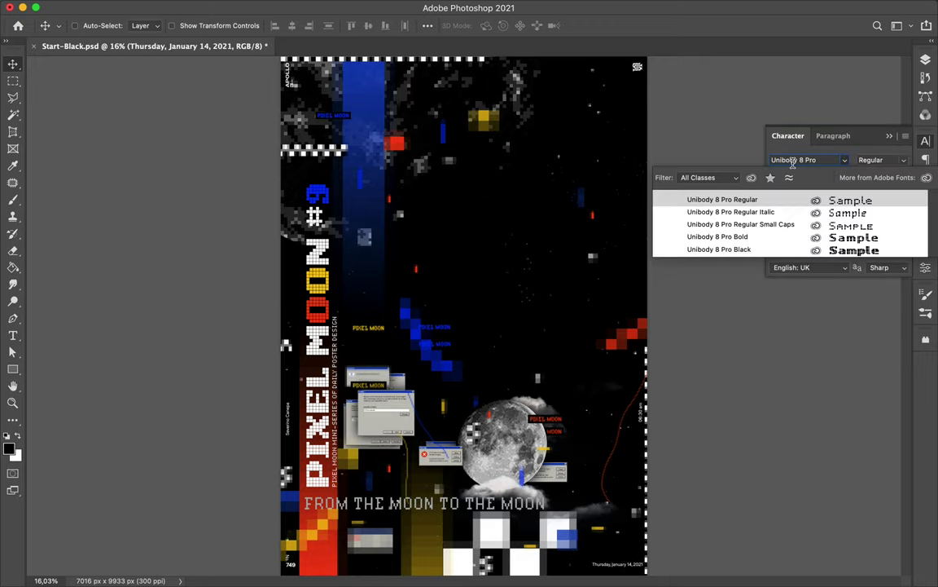
{"action": "left_click", "coordinate": [743, 237]}
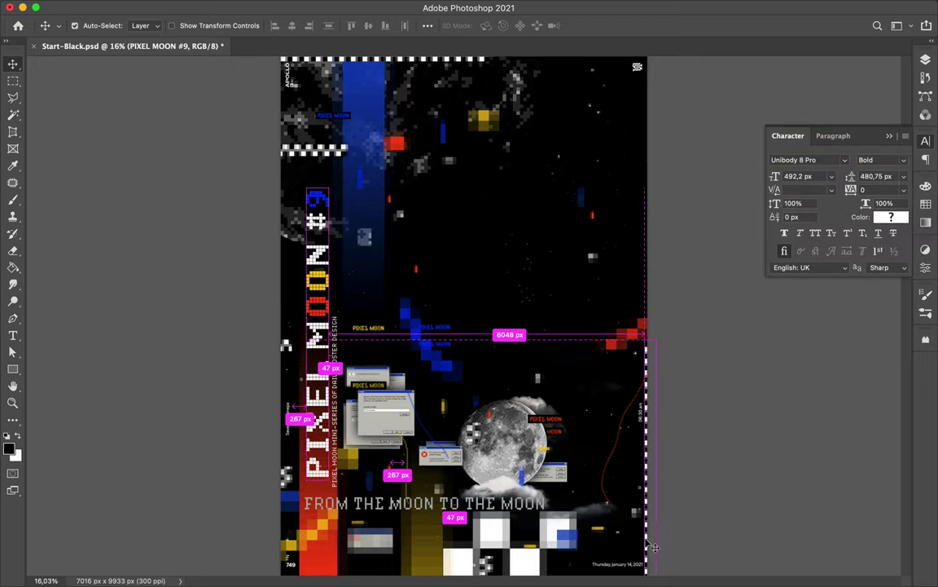
Step: Set the Thursday, January 14, 2021 date text to Unibody 8 Pro Bold
{"action": "left_click", "coordinate": [621, 562], "text": "super"}
{"action": "left_click", "coordinate": [807, 160]}
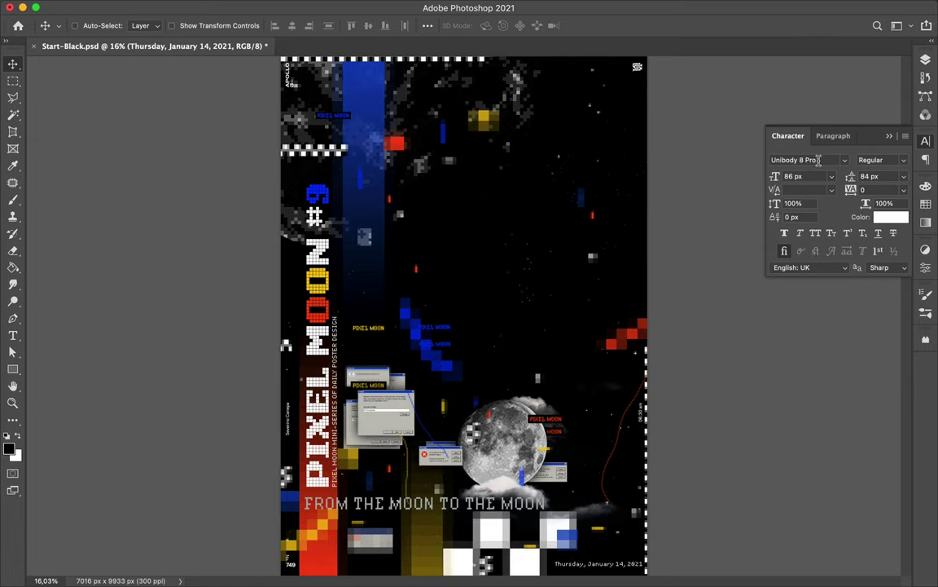
{"action": "left_click", "coordinate": [796, 161]}
{"action": "key", "text": "Return"}
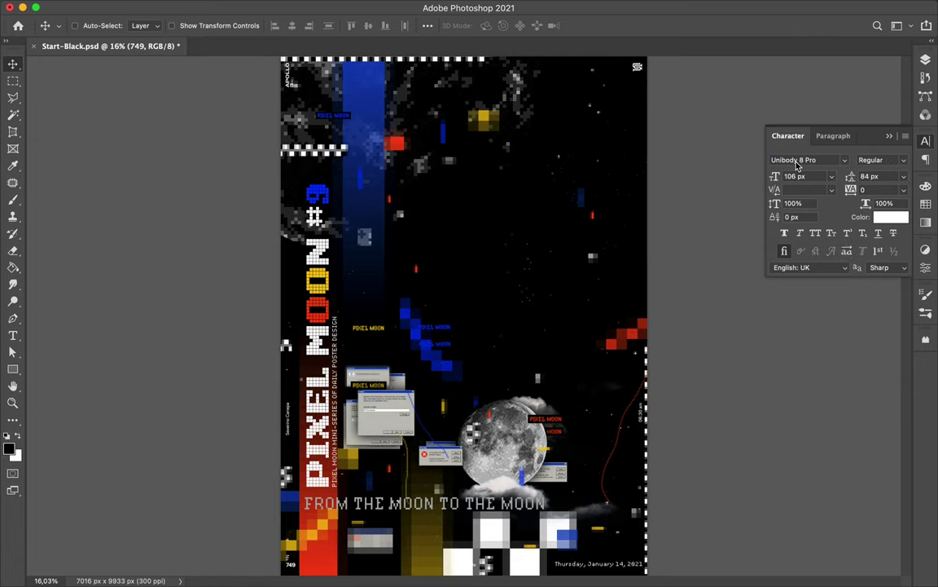
{"action": "left_click", "coordinate": [845, 160]}
{"action": "left_click", "coordinate": [655, 149]}
{"action": "left_click", "coordinate": [696, 212]}
Step: Try the Hydrophilia Iced font, then select the 06:30 am time text
{"action": "left_click", "coordinate": [795, 159]}
{"action": "type", "text": "hydro"}
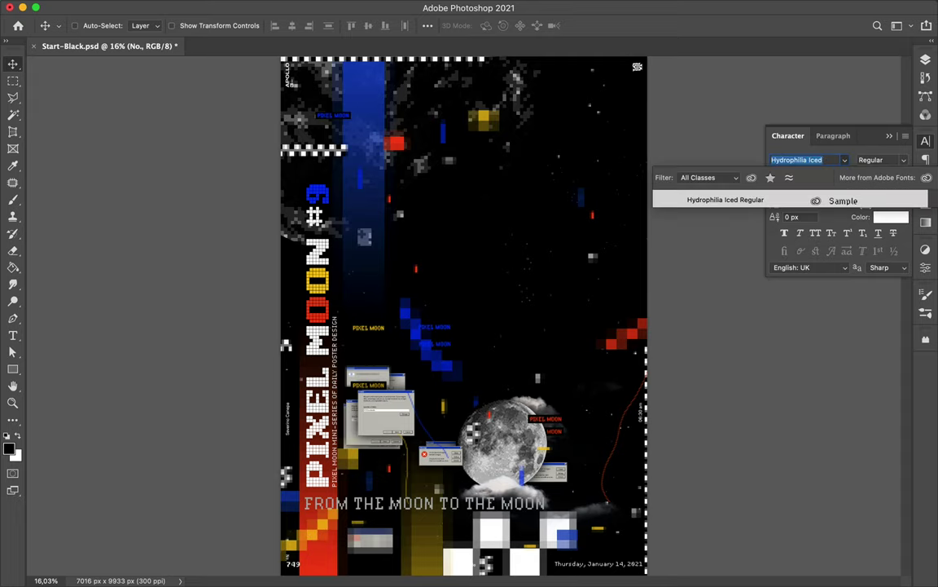
{"action": "key", "text": "Return"}
{"action": "scroll", "coordinate": [330, 530], "scroll_direction": "up", "scroll_amount": 2}
{"action": "type", "text": "hydro"}
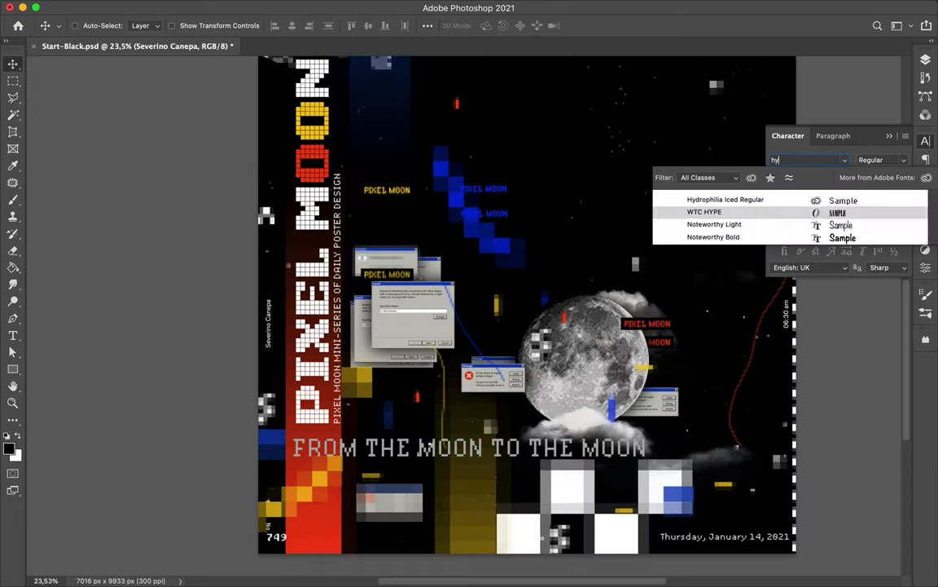
{"action": "key", "text": "Return"}
{"action": "left_click", "coordinate": [807, 303], "text": "ctrl"}
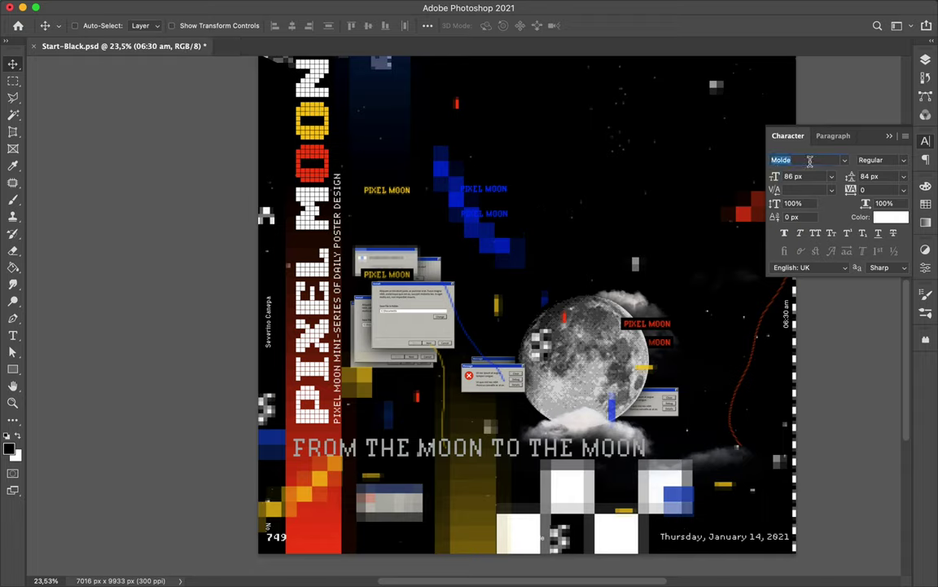